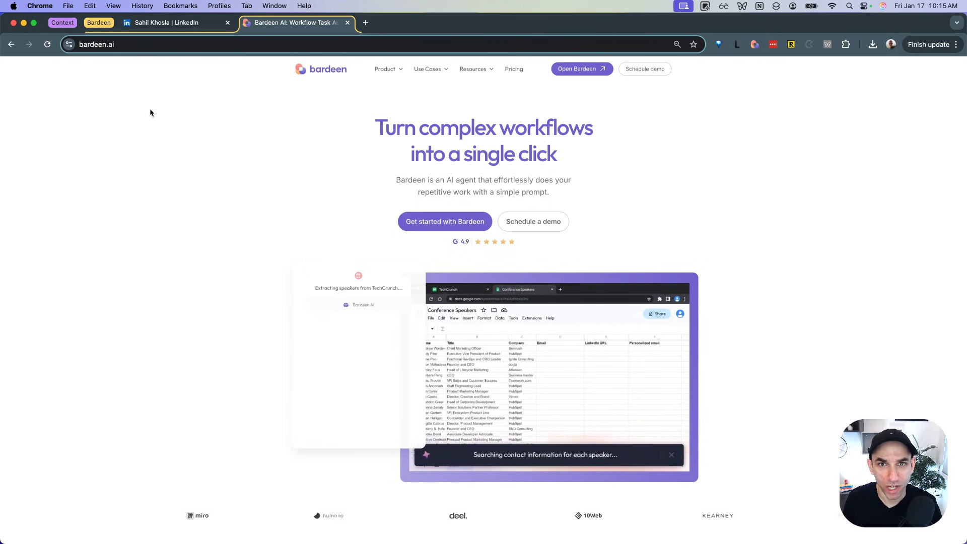
On the Bardeen homepage, expand the Context tab group to reveal the other working tabs
click(63, 22)
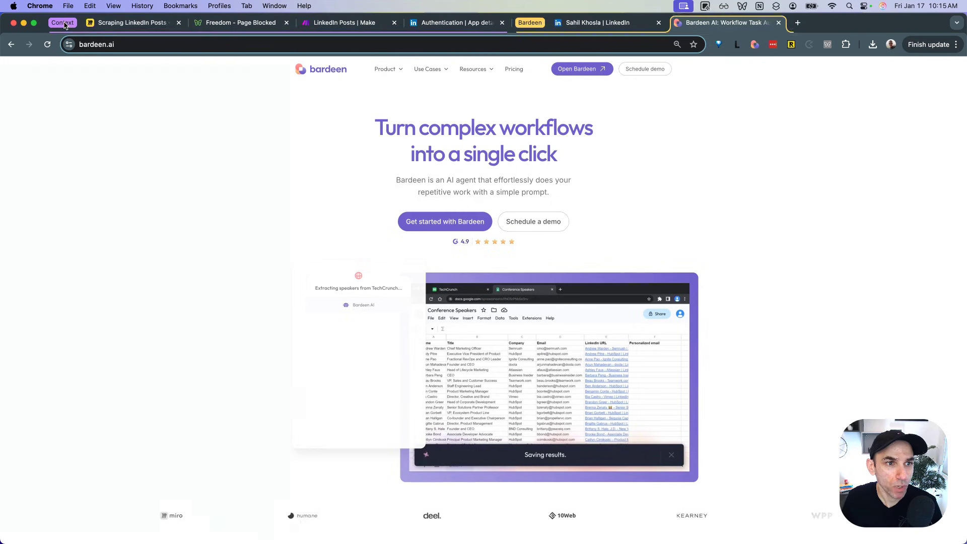
Switch to the Scraping LinkedIn Posts Miro board comparing failed methods with Bardeen.ai
click(107, 24)
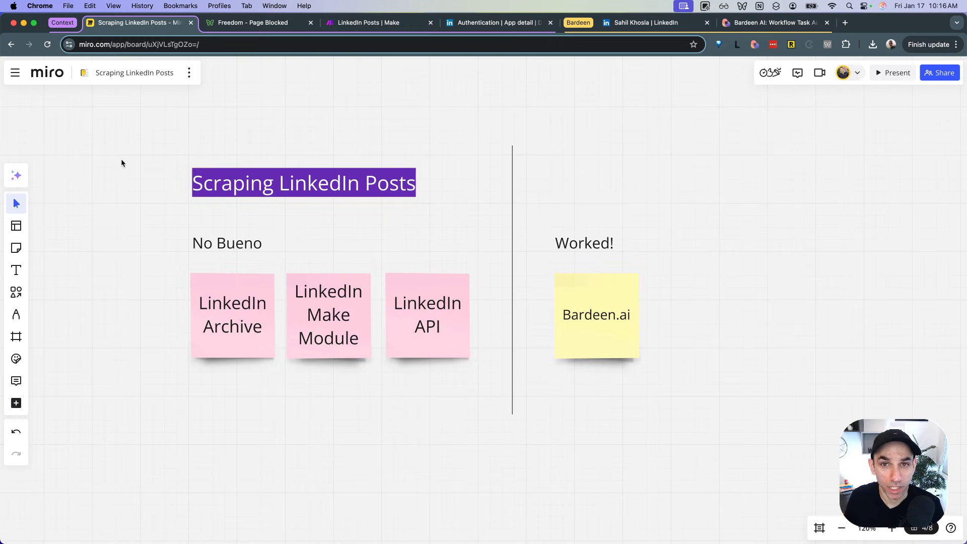
Show LinkedIn's Export your data page under Data privacy settings
click(258, 23)
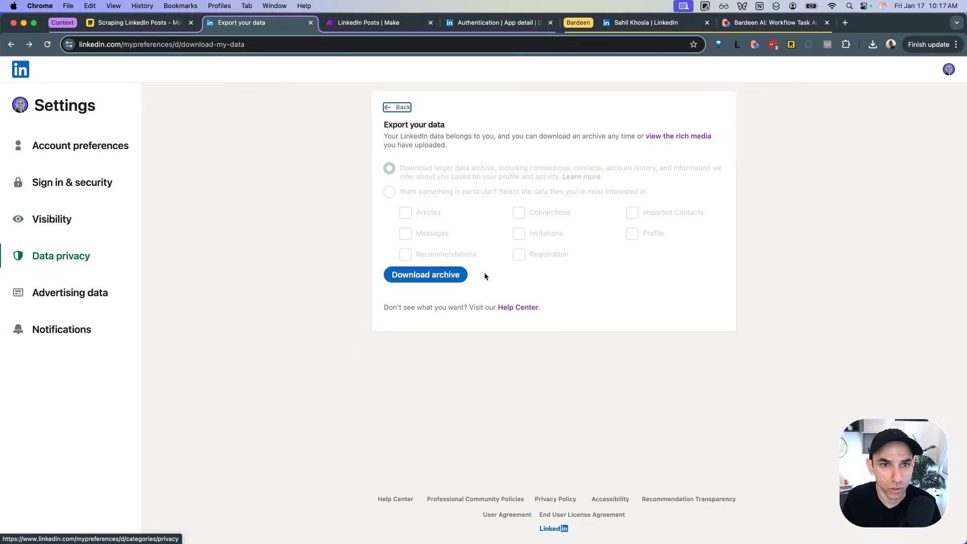
Browse Make's LinkedIn module list in the LinkedIn Posts scenario, from user post actions down to Make an API Call
click(146, 22)
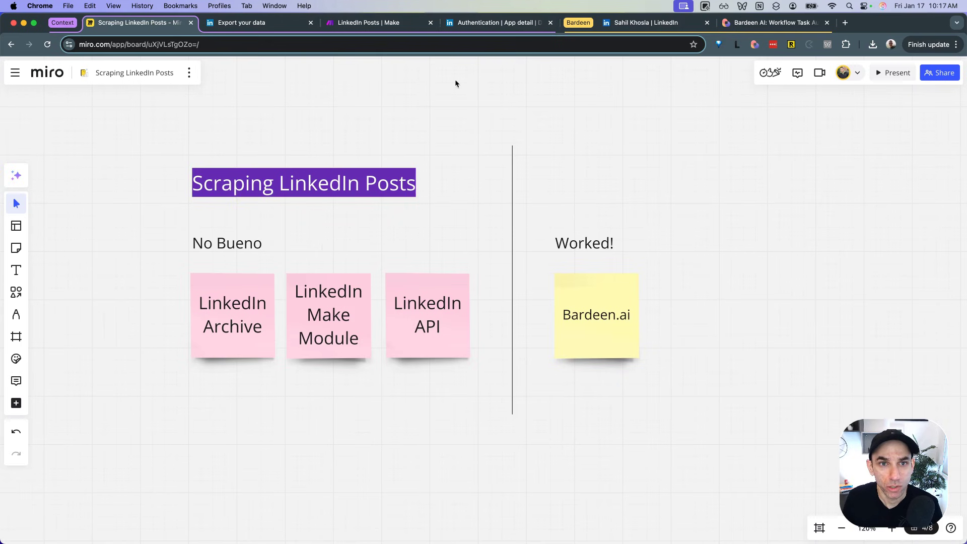
click(371, 25)
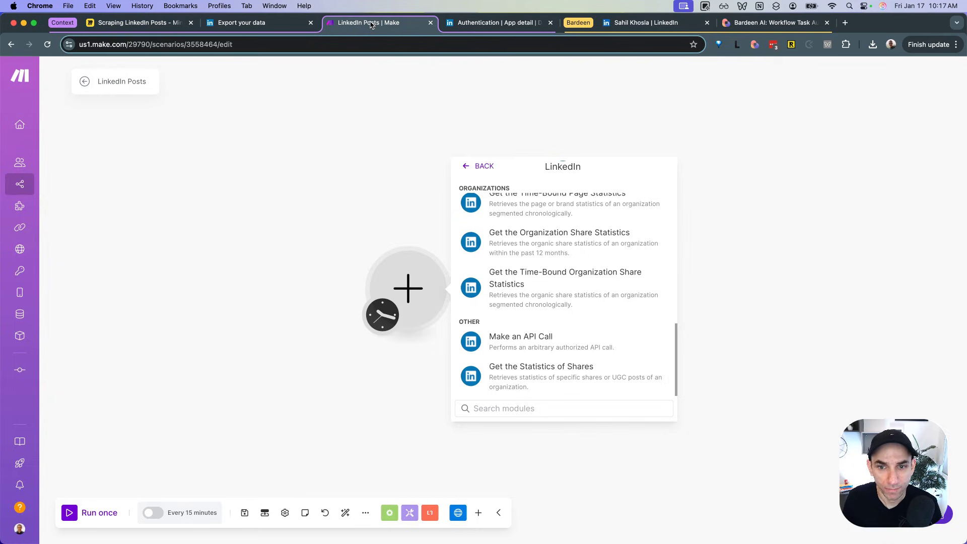
scroll(504, 303, up, 10)
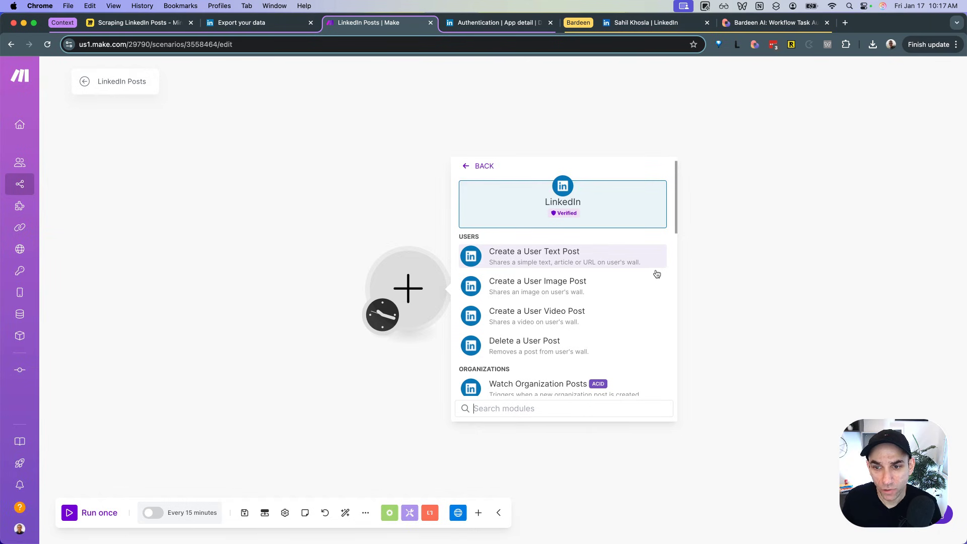
scroll(632, 279, down, 2)
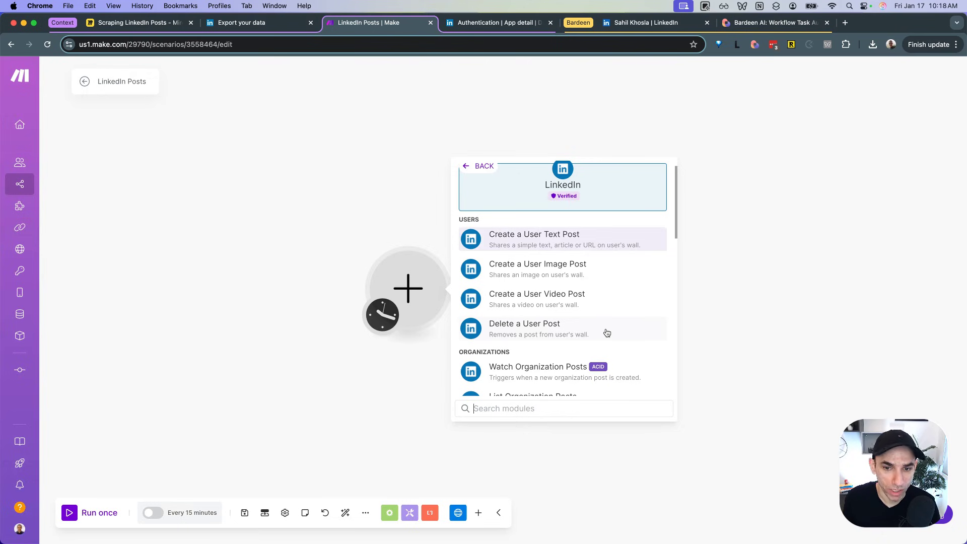
scroll(605, 320, down, 3)
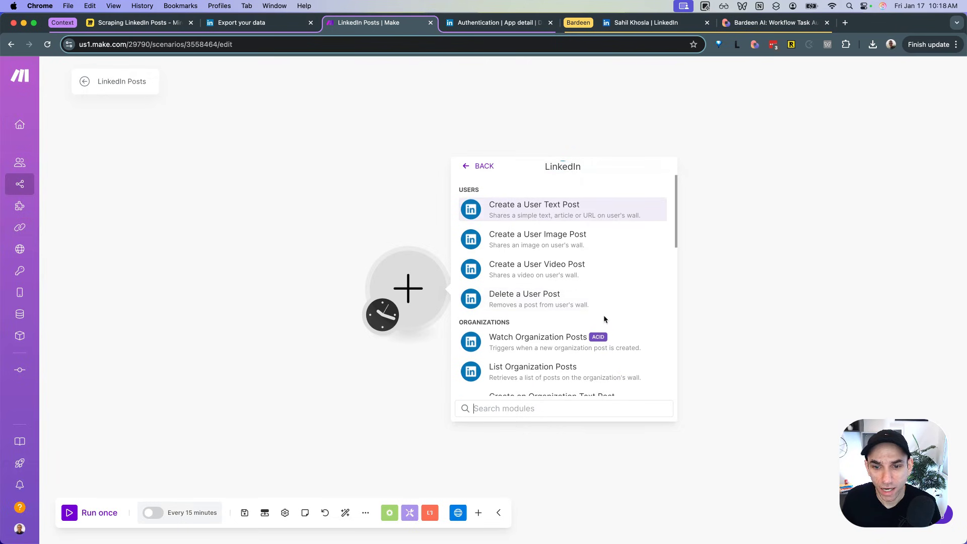
scroll(604, 320, down, 3)
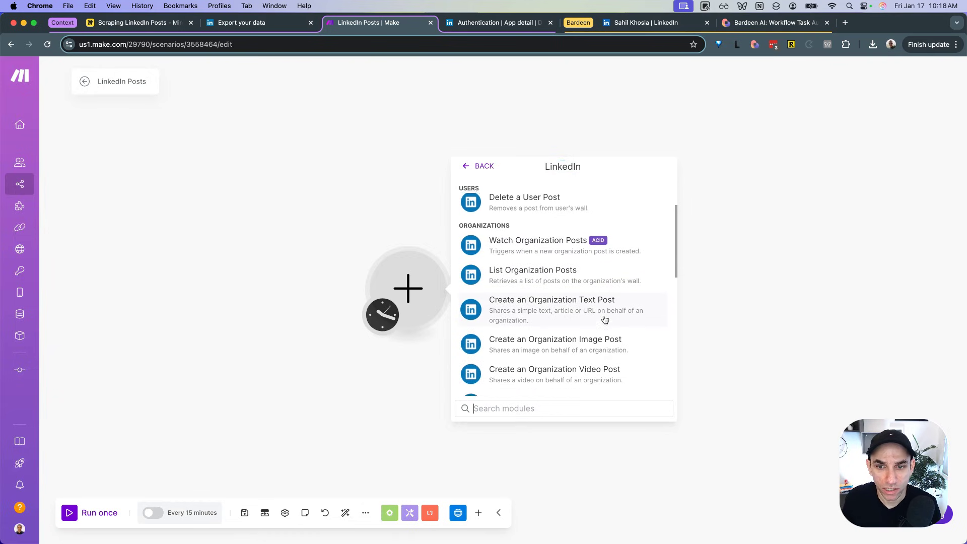
scroll(604, 320, down, 3)
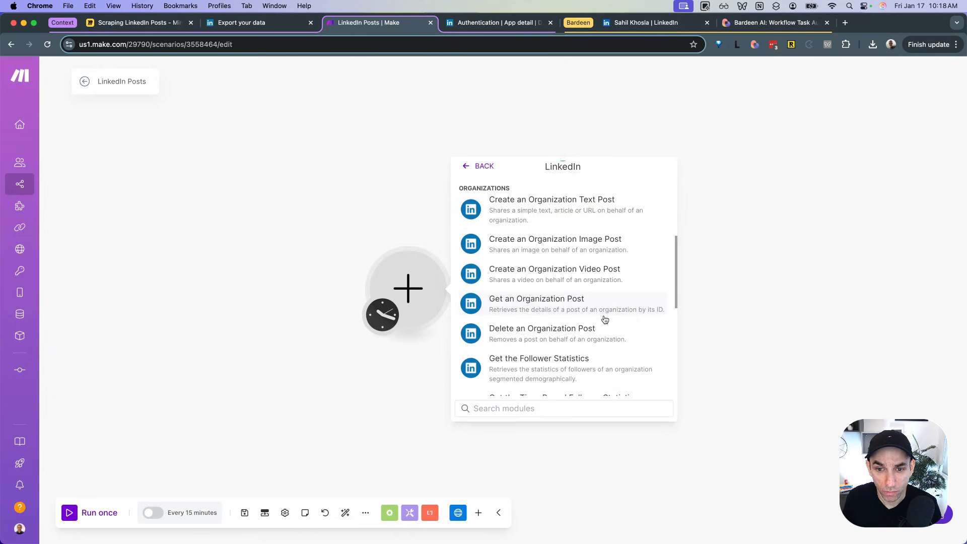
scroll(604, 320, up, 6)
scroll(604, 321, down, 6)
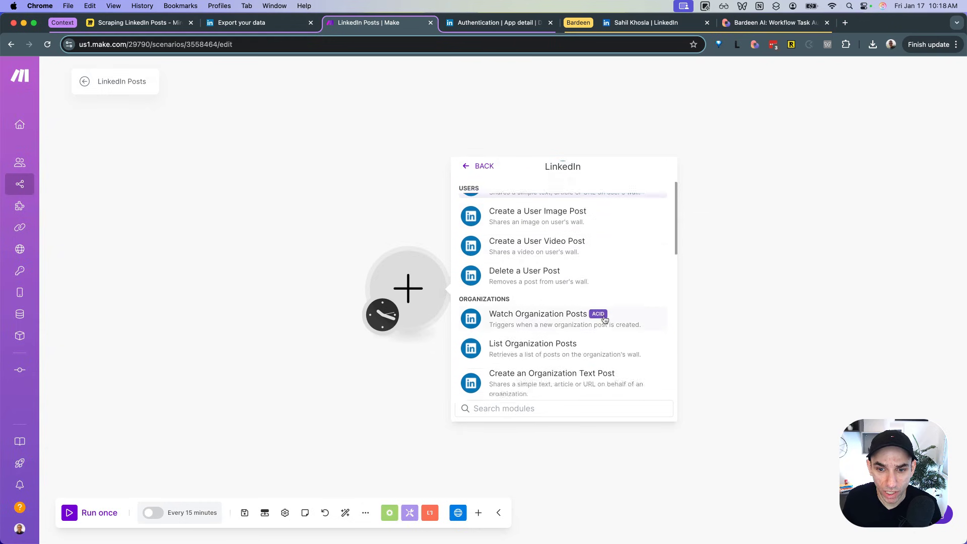
scroll(604, 320, down, 4)
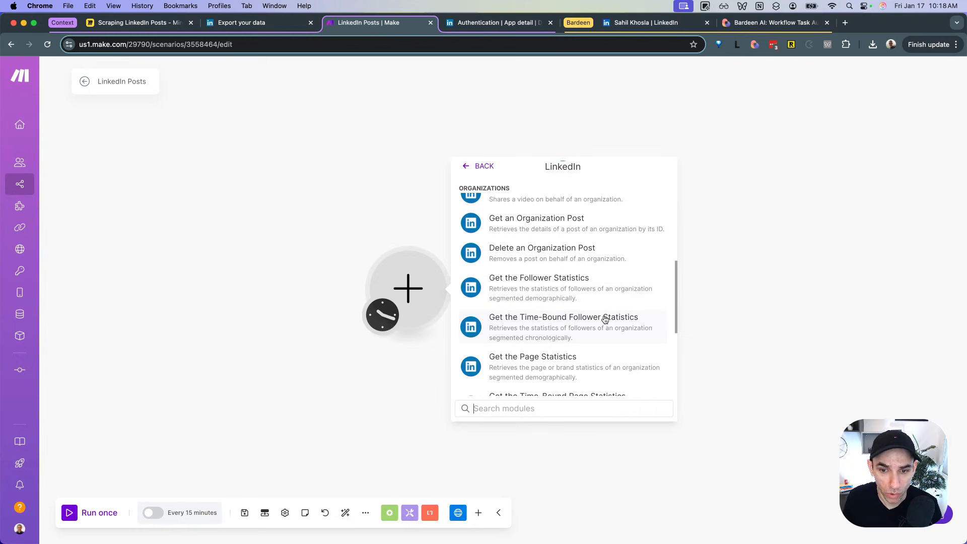
scroll(605, 320, down, 1)
scroll(605, 320, down, 1)
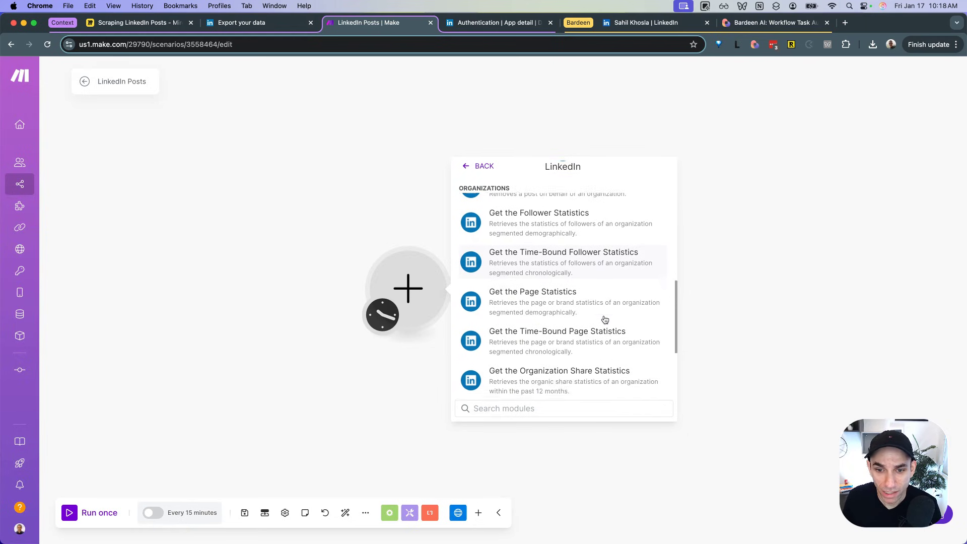
scroll(605, 320, up, 4)
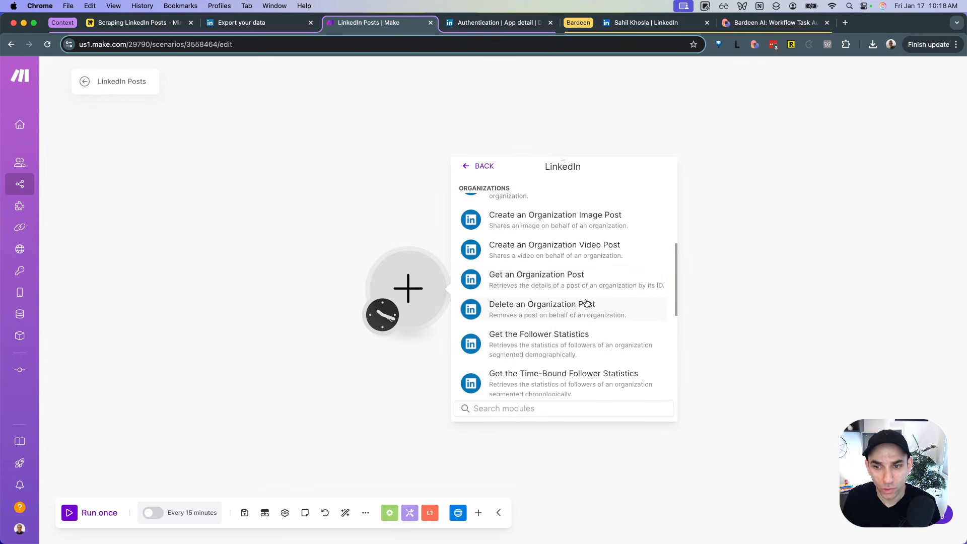
scroll(587, 297, down, 6)
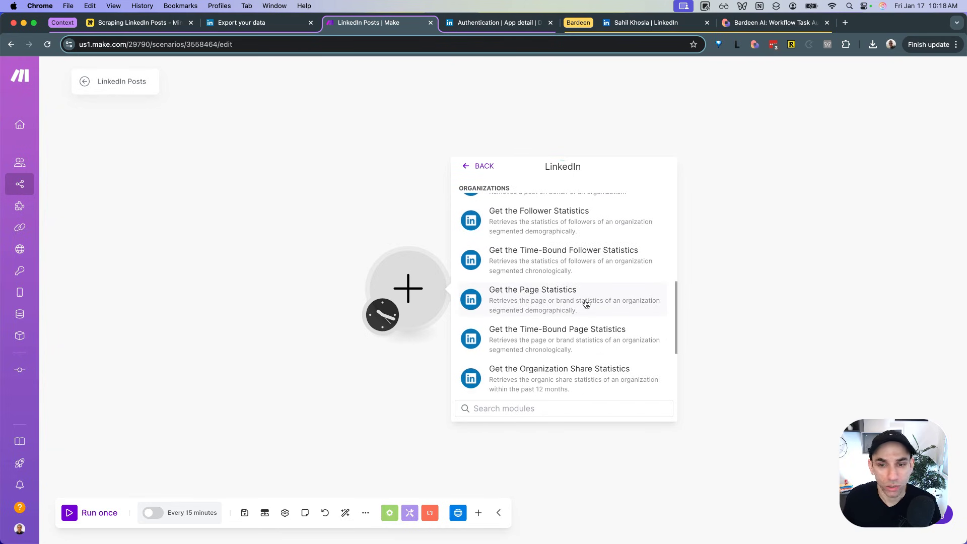
scroll(587, 304, down, 5)
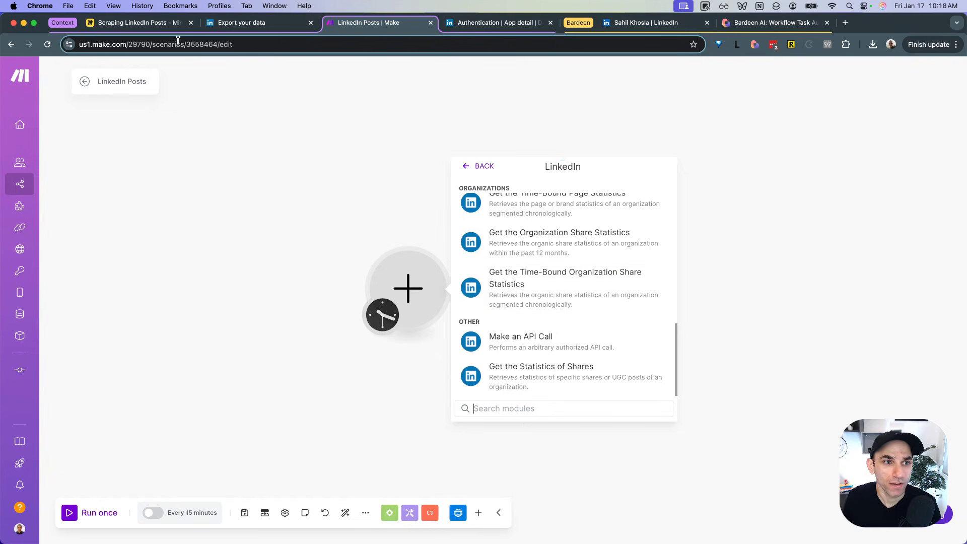
click(473, 30)
Return to the List Personal Posts app's Auth page and highlight its Standalone app type
click(139, 22)
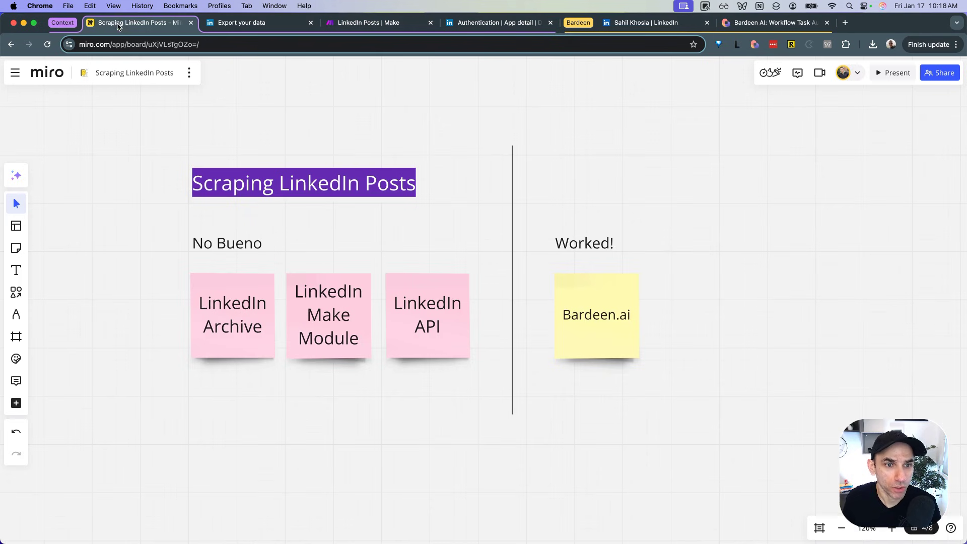
click(489, 23)
scroll(405, 143, up, 5)
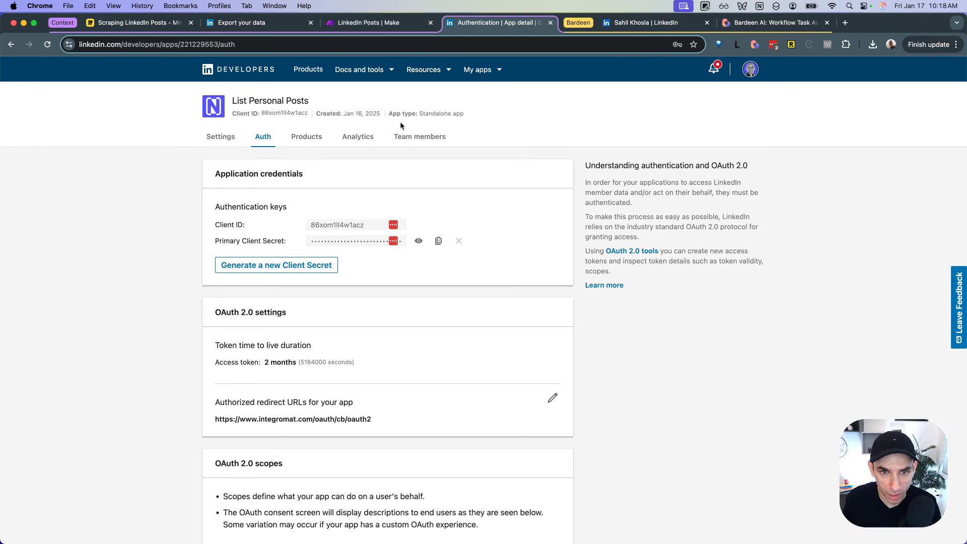
drag(413, 115, 471, 116)
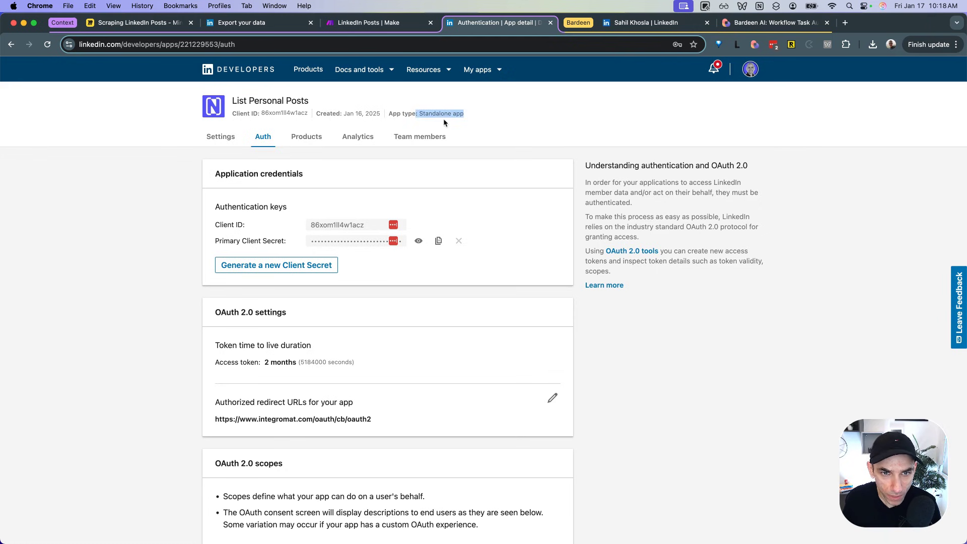
scroll(366, 169, down, 5)
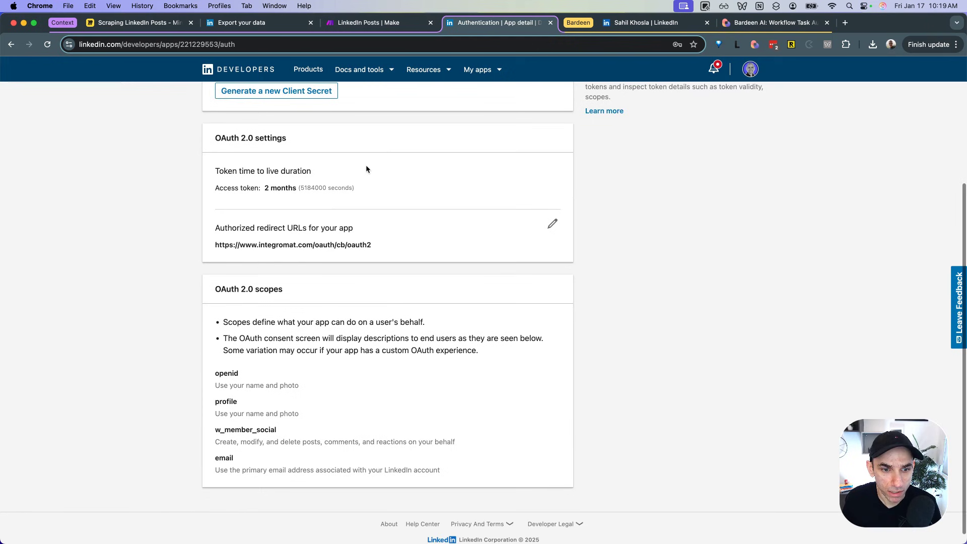
Highlight the OAuth 2.0 scopes heading and the openid scope description
drag(240, 289, 312, 286)
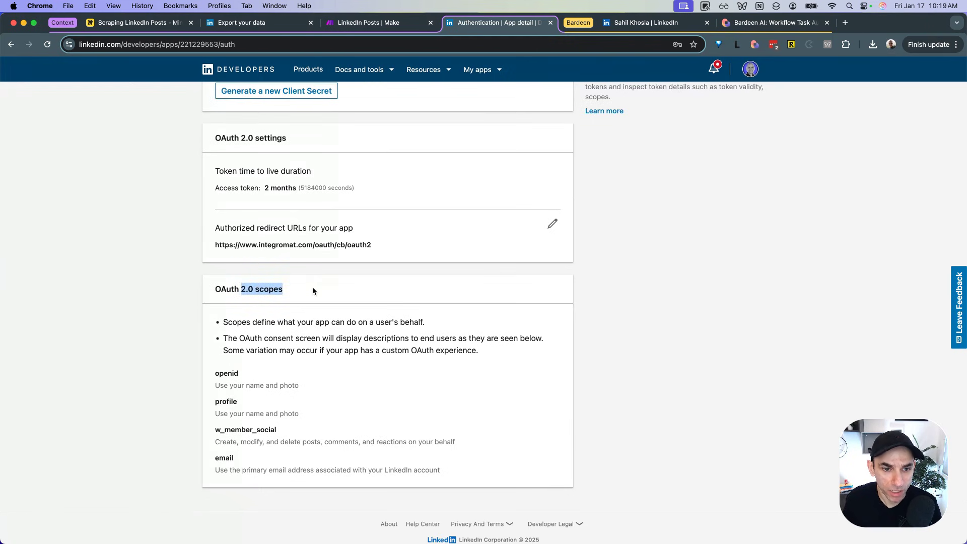
click(313, 287)
scroll(312, 291, down, 1)
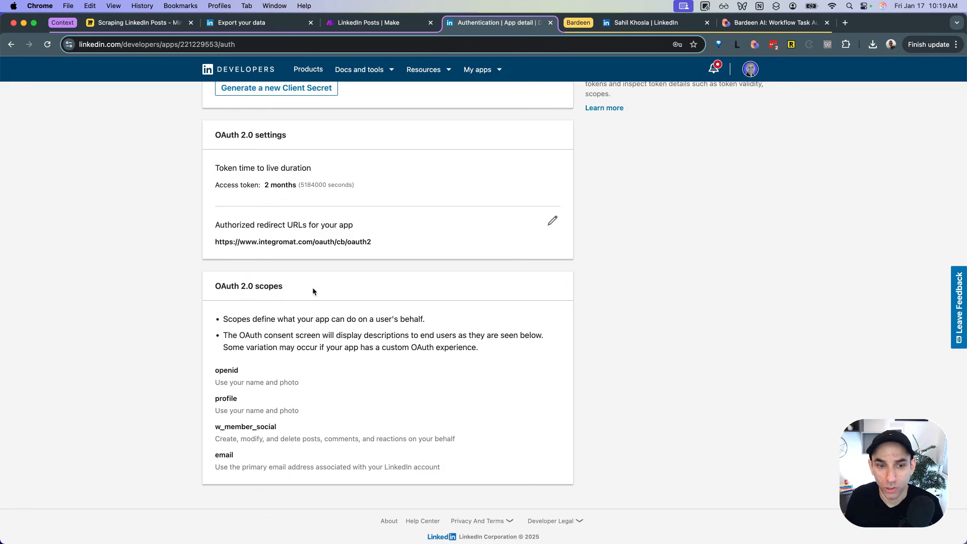
scroll(312, 290, down, 1)
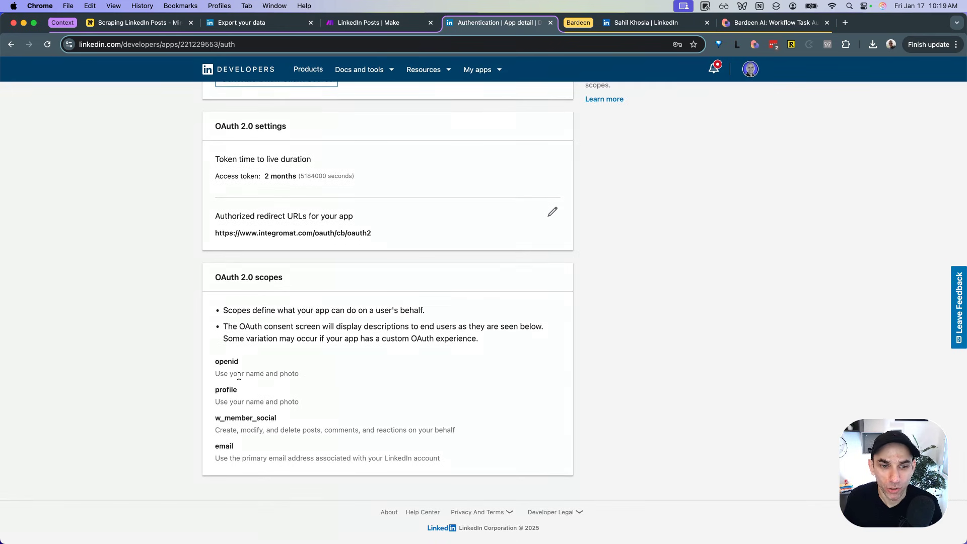
drag(239, 376, 349, 379)
click(351, 379)
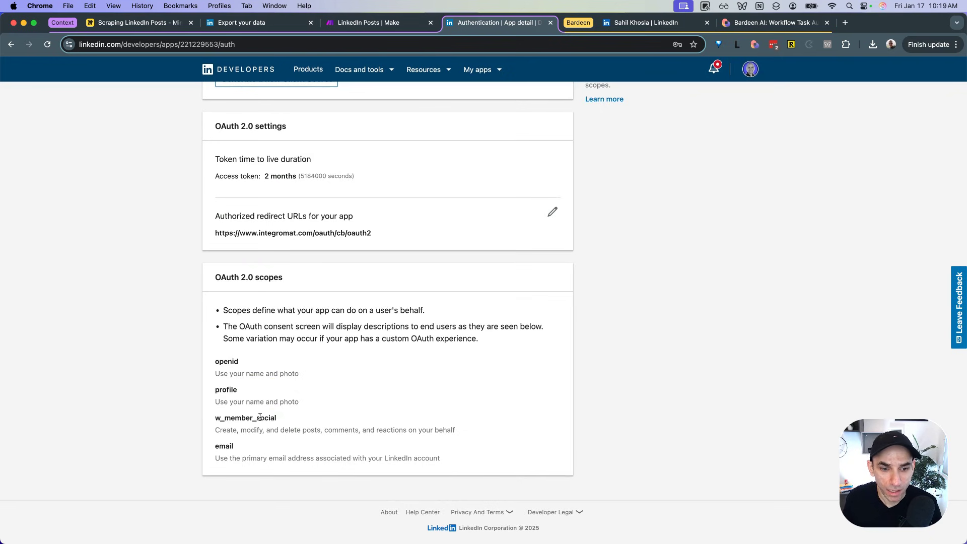
Point out the w_member_social scope and its create, comment and reaction permissions
drag(260, 418, 280, 421)
click(310, 416)
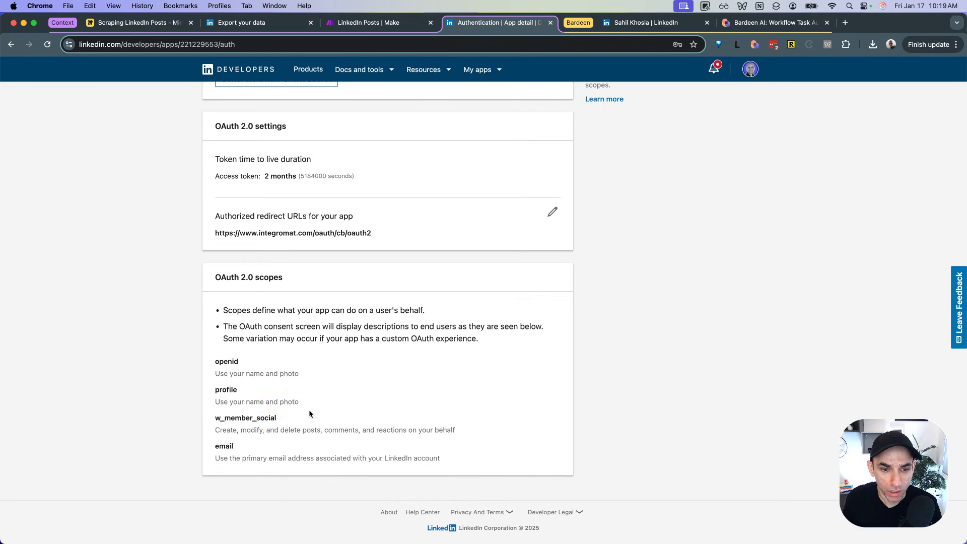
double_click(219, 430)
click(265, 429)
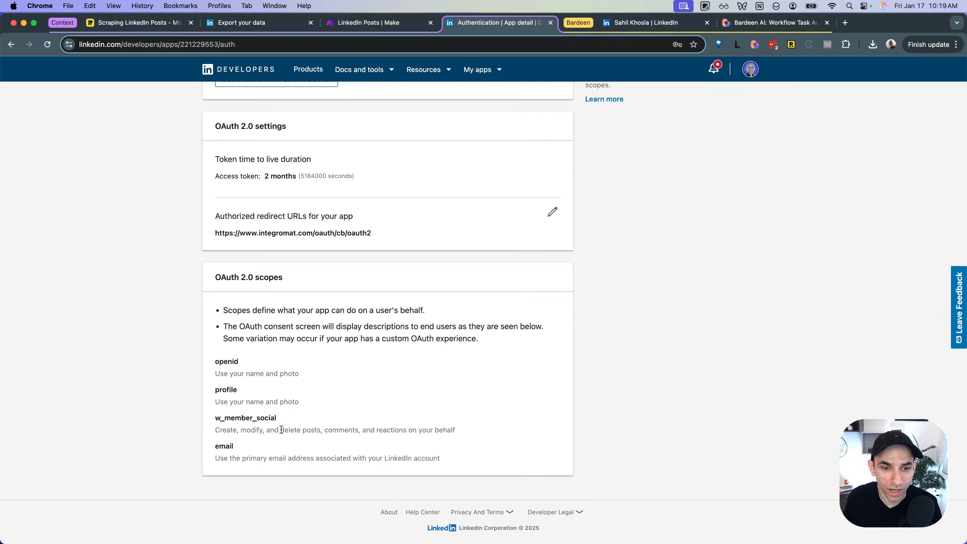
drag(327, 429, 450, 431)
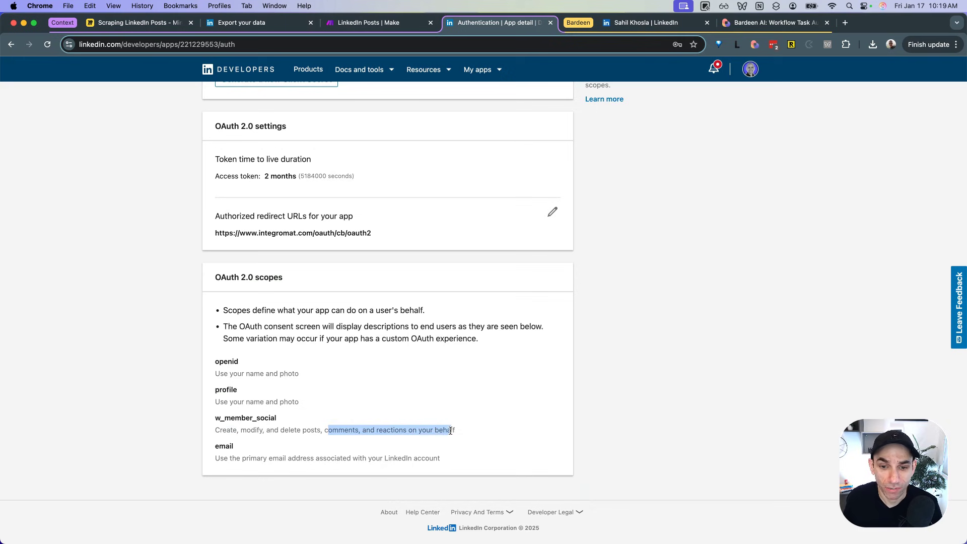
click(478, 432)
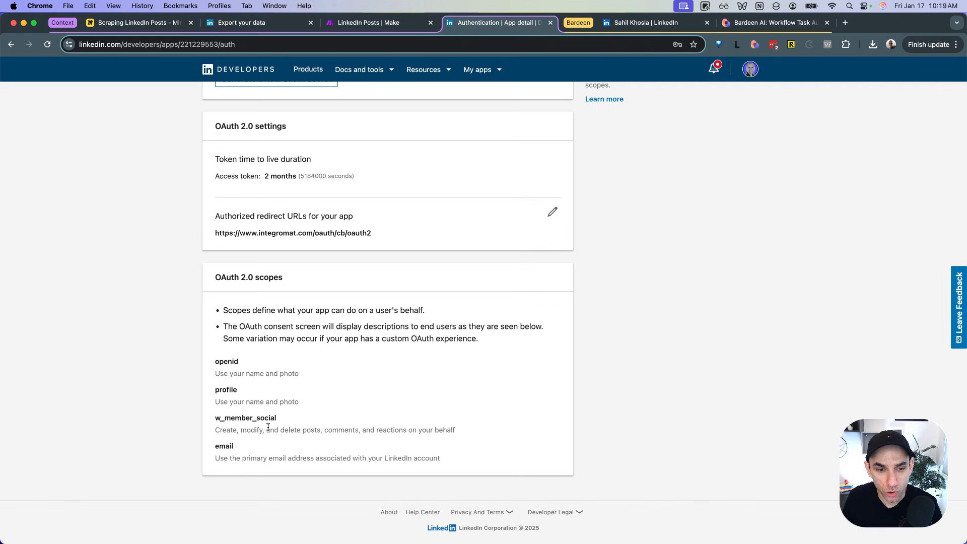
drag(216, 418, 220, 418)
click(321, 419)
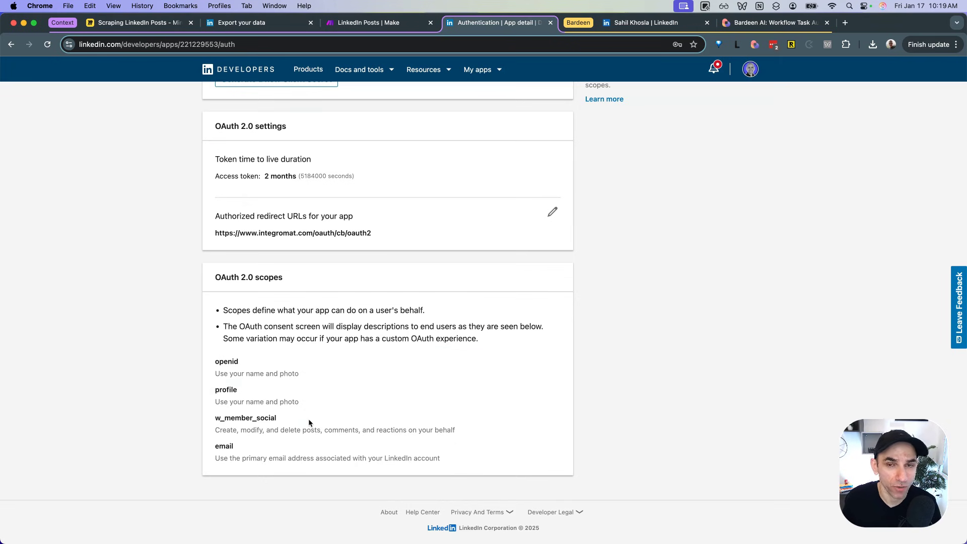
scroll(308, 422, up, 5)
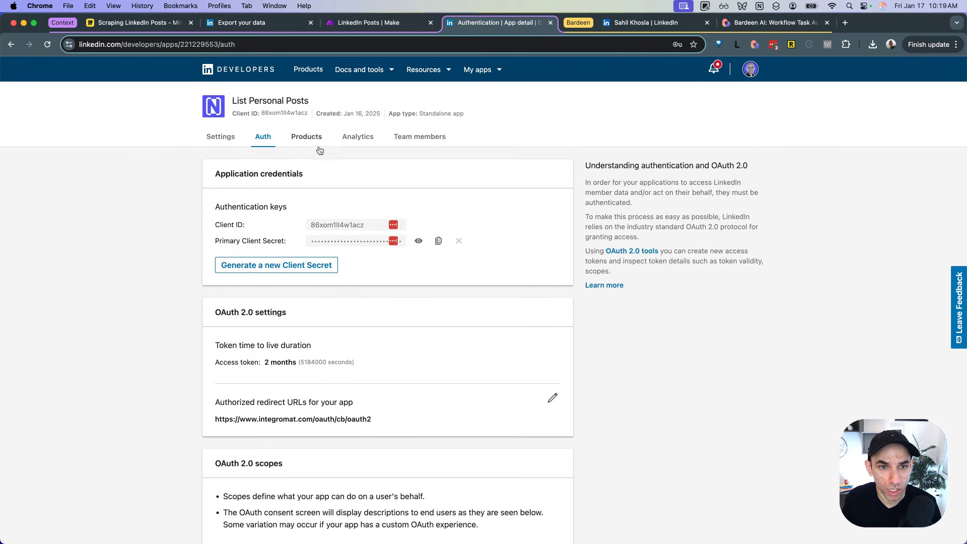
Open the app's Products page and scroll through the available products, then back to the top
click(307, 137)
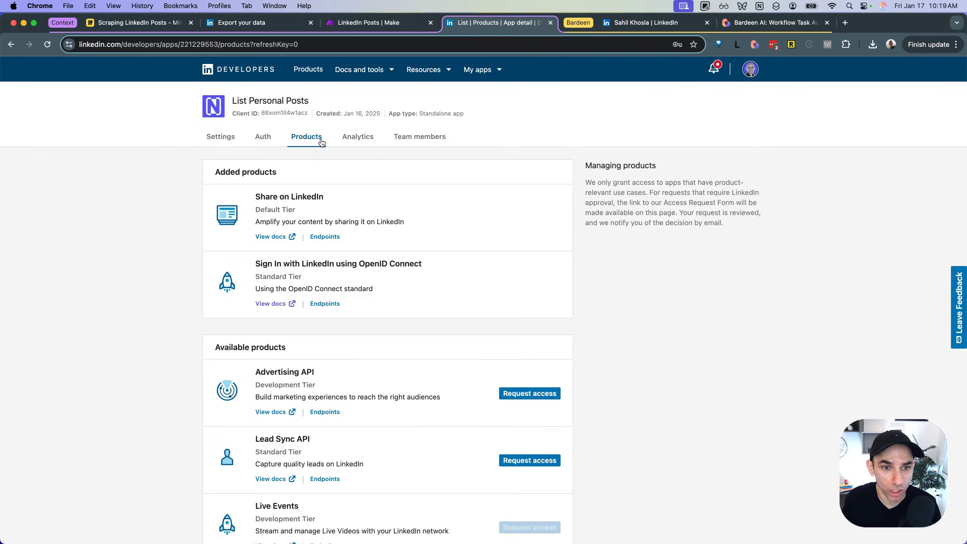
scroll(422, 218, down, 5)
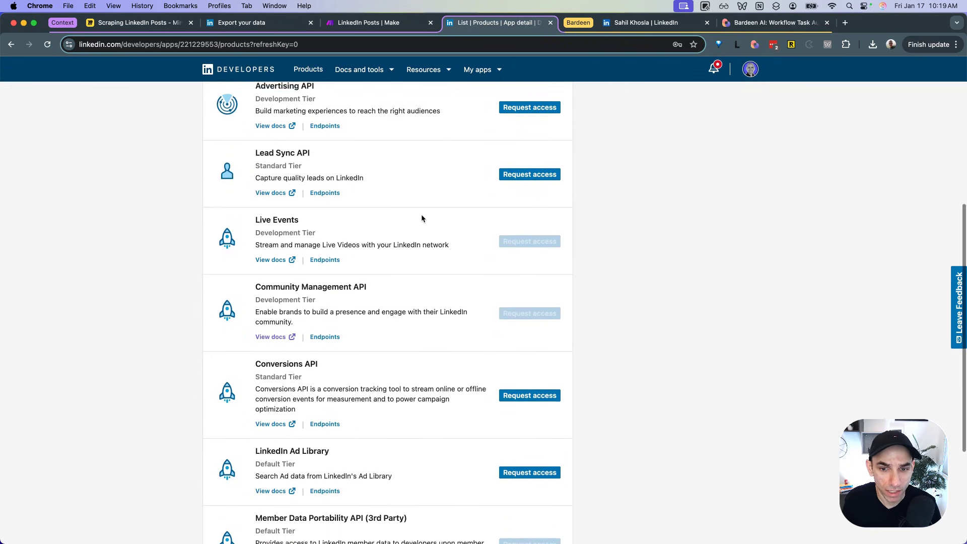
scroll(422, 218, down, 3)
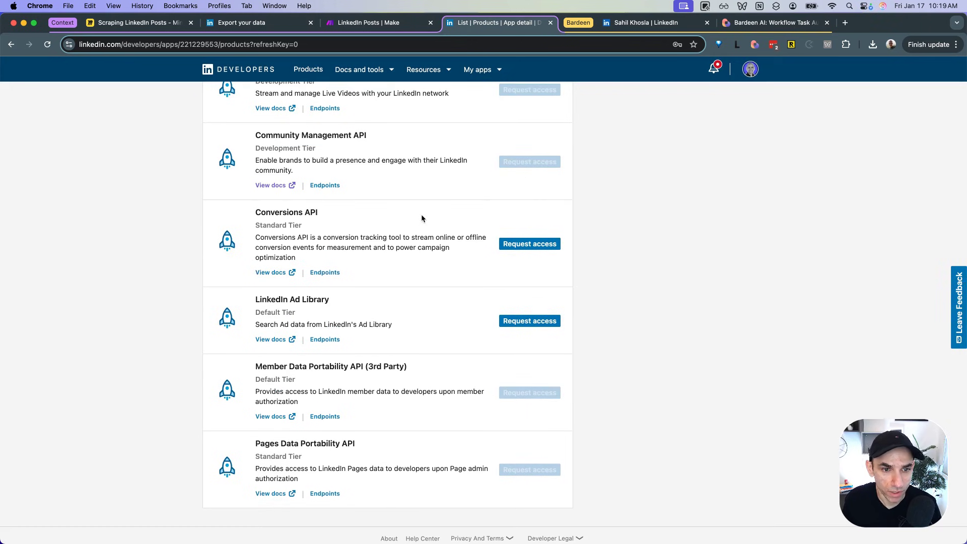
scroll(422, 218, up, 3)
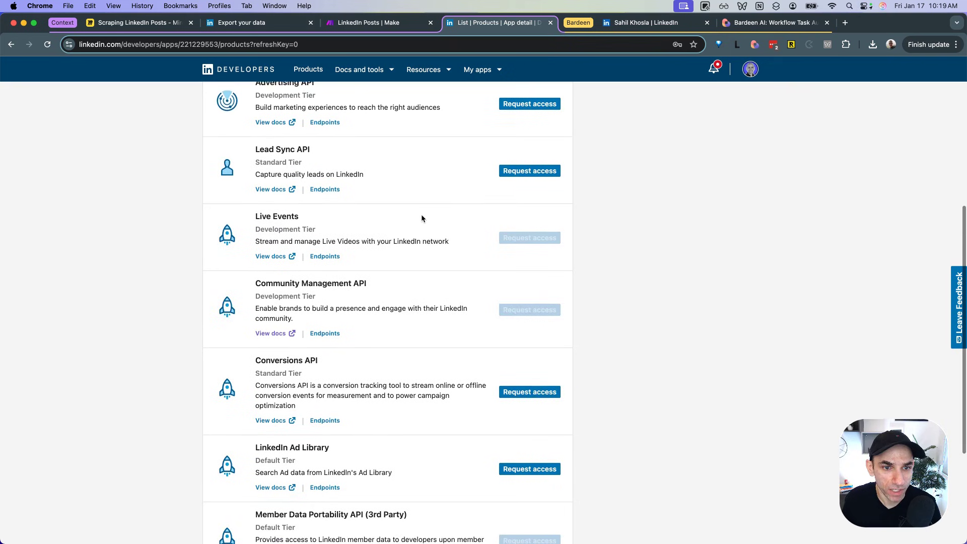
scroll(422, 218, up, 4)
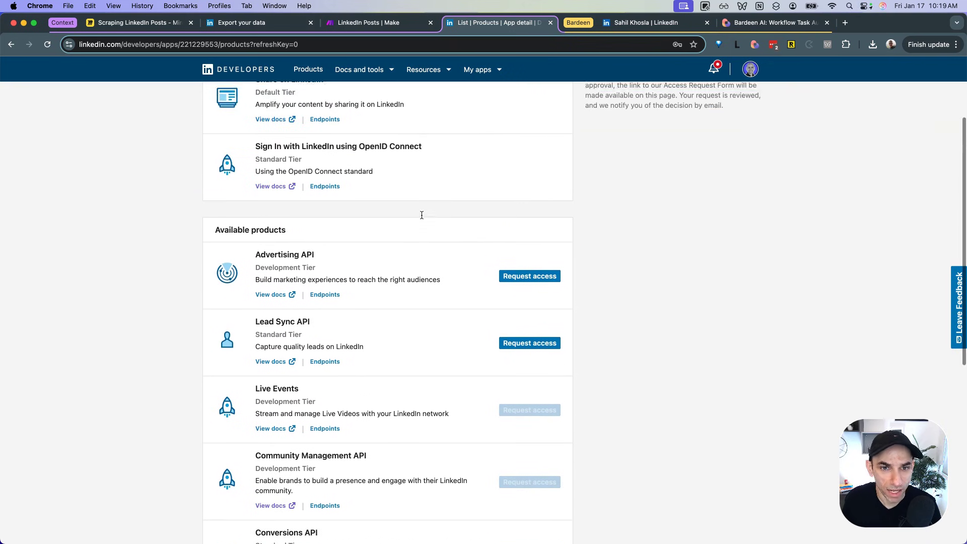
scroll(422, 216, up, 3)
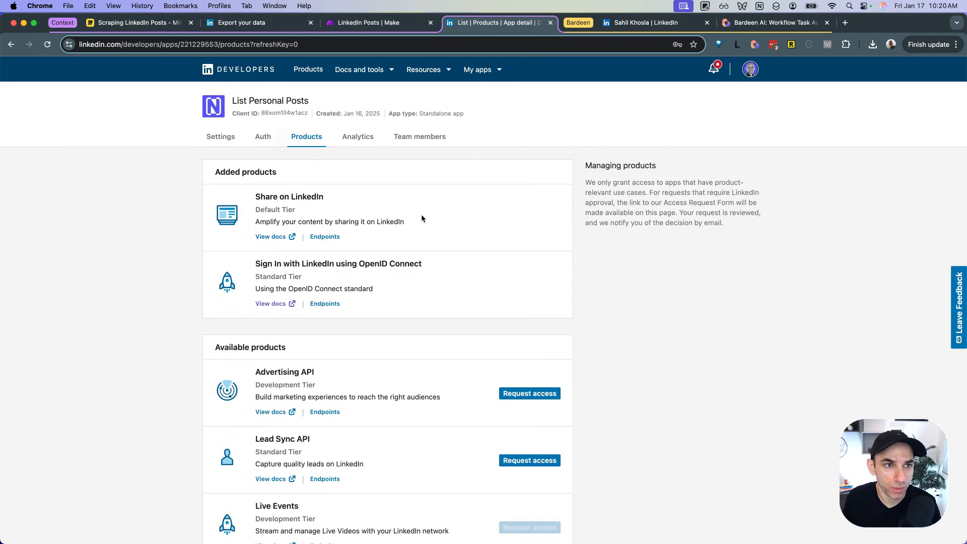
Select the three pink No Bueno stickies on the Miro board, then return to the LinkedIn profile page
click(162, 23)
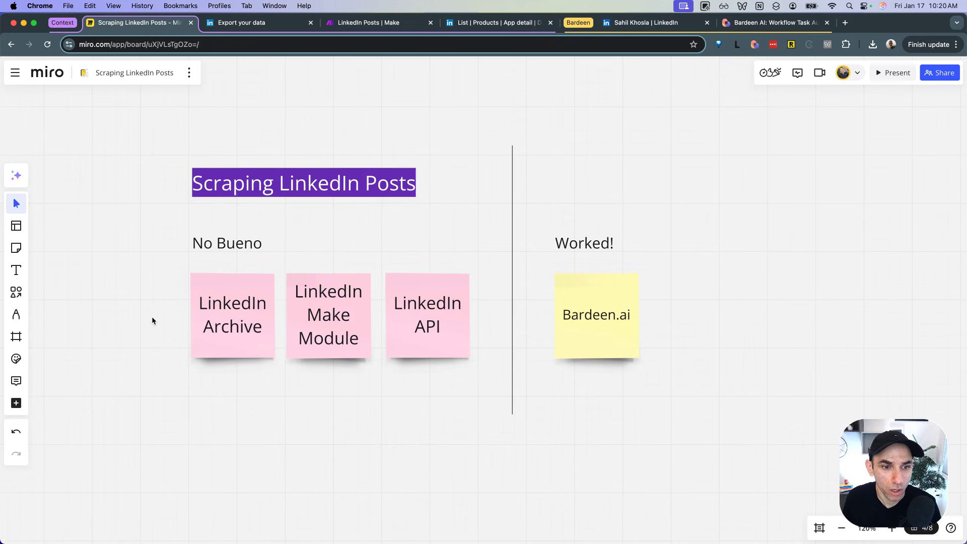
drag(155, 292, 419, 402)
click(420, 403)
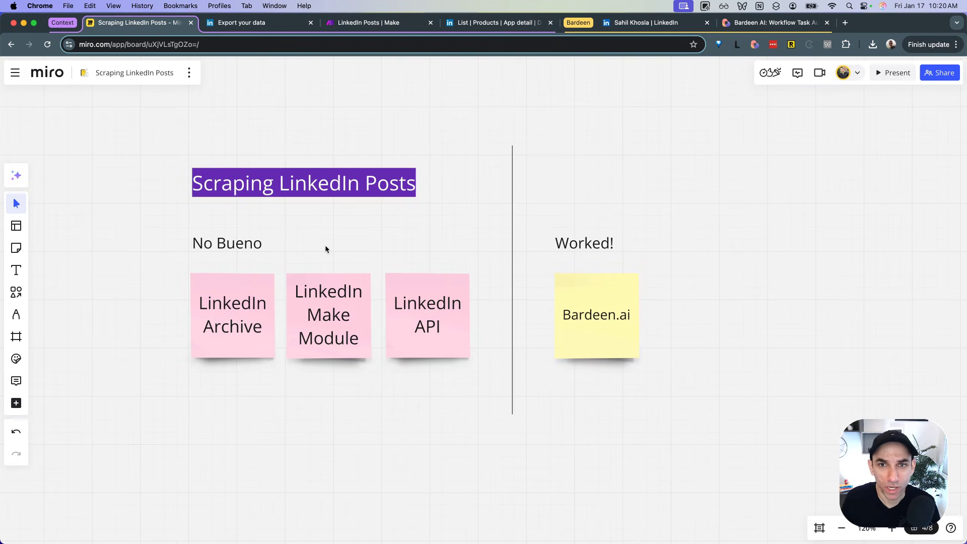
click(63, 23)
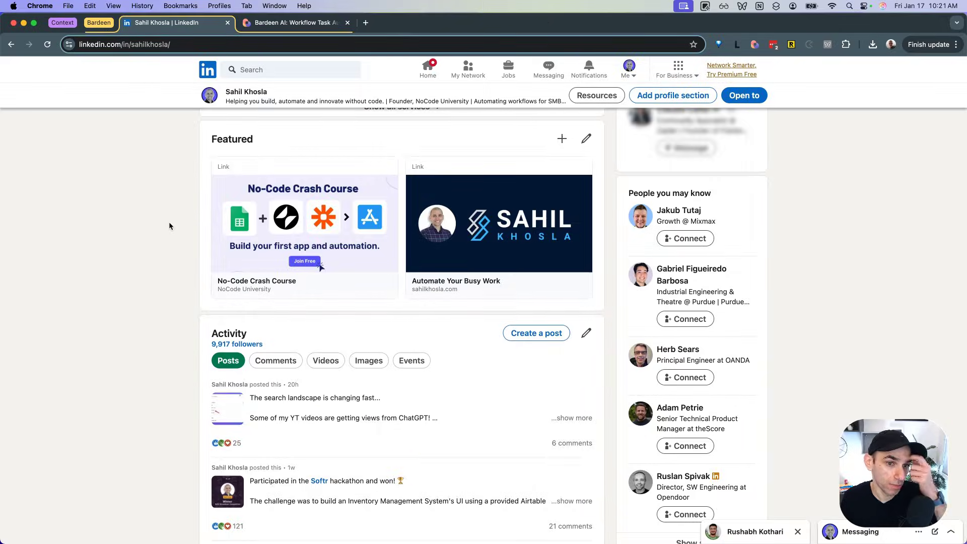
scroll(168, 225, up, 10)
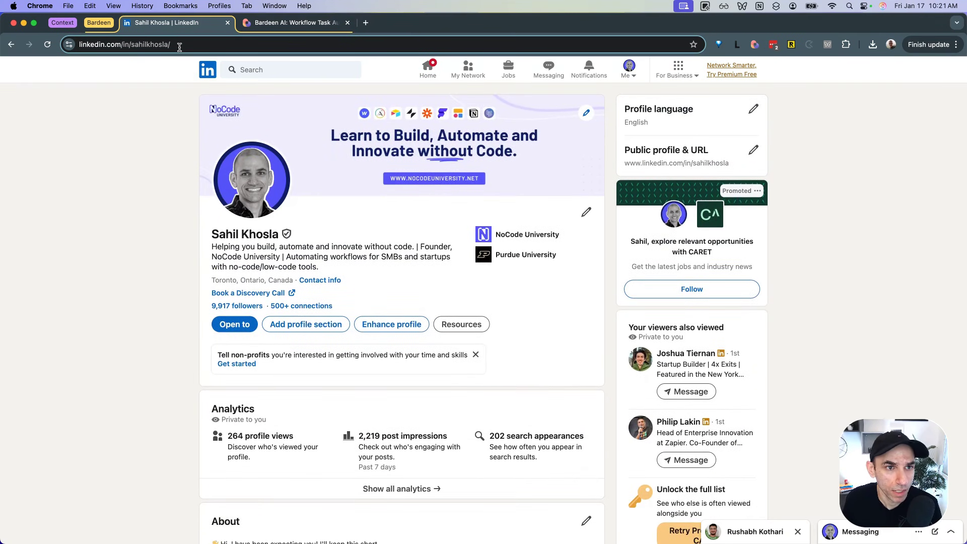
click(181, 45)
click(155, 128)
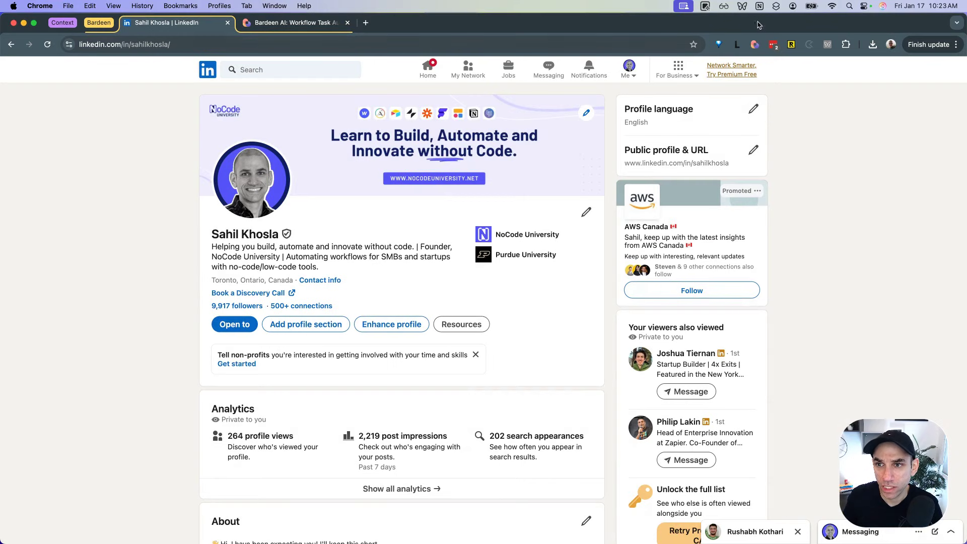
click(758, 46)
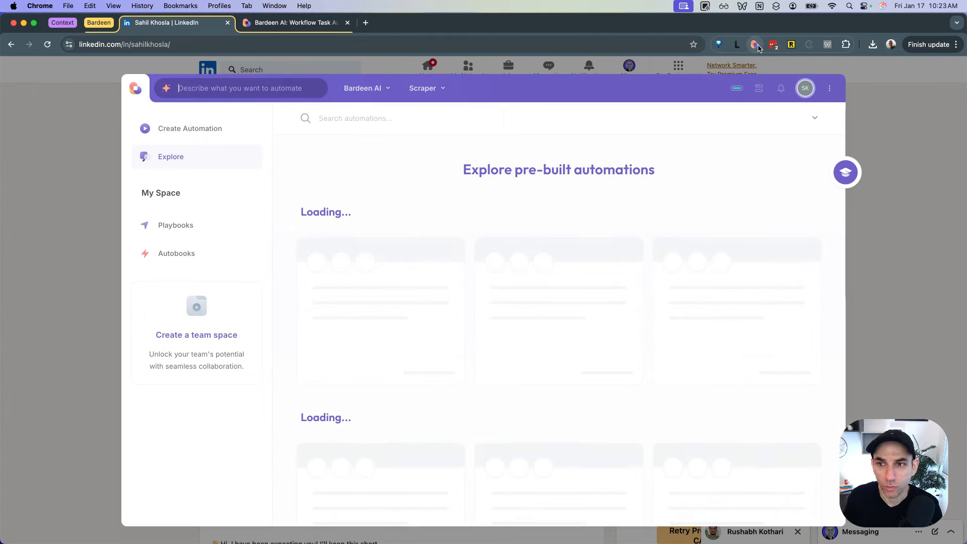
click(904, 127)
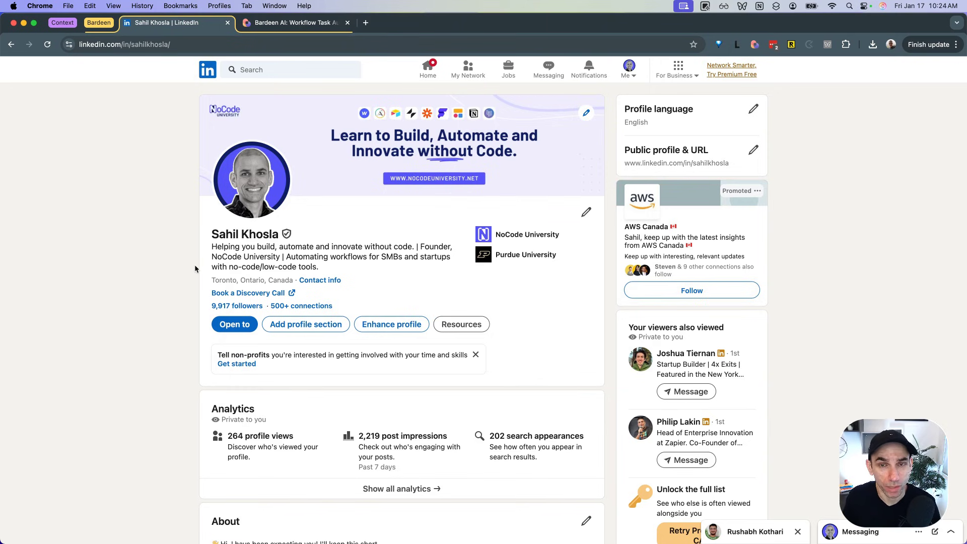
scroll(355, 266, down, 2)
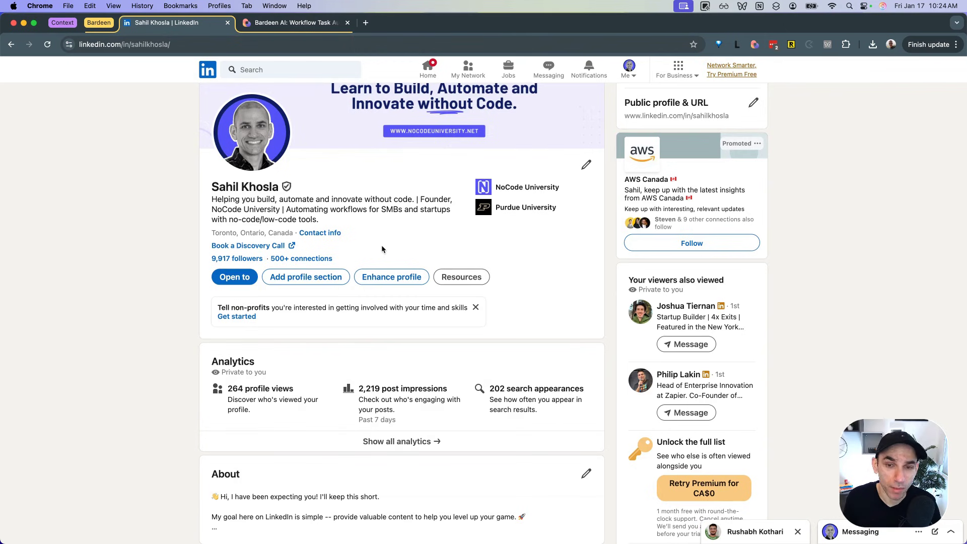
scroll(382, 248, up, 1)
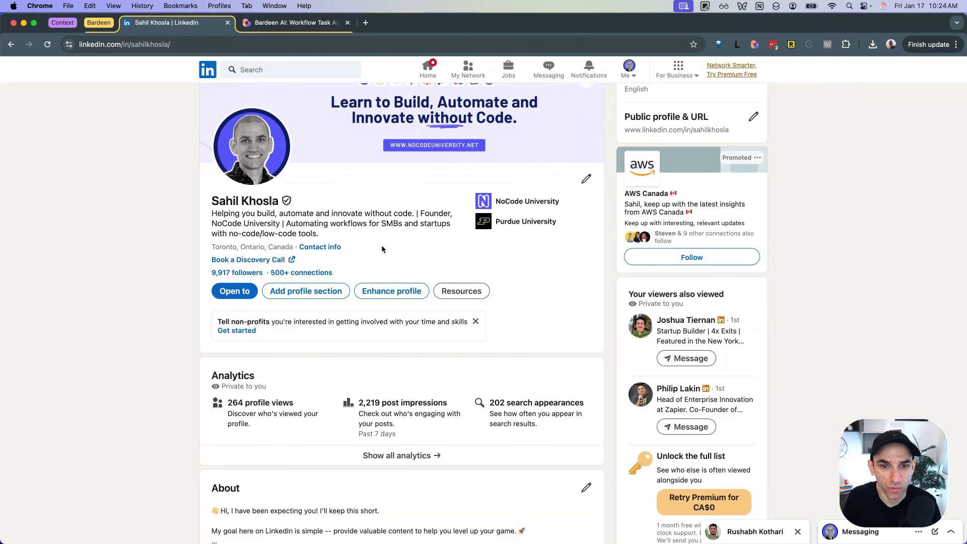
scroll(382, 249, down, 10)
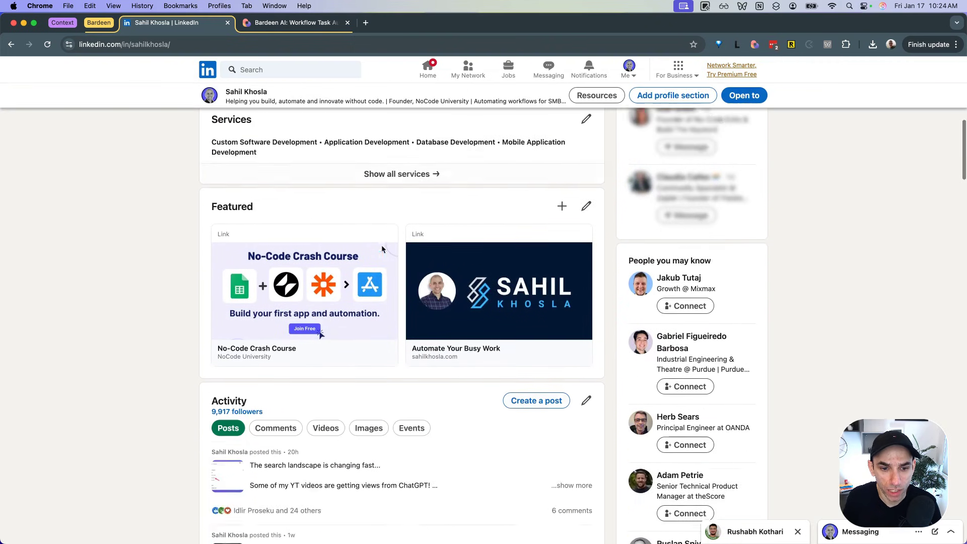
scroll(382, 249, down, 3)
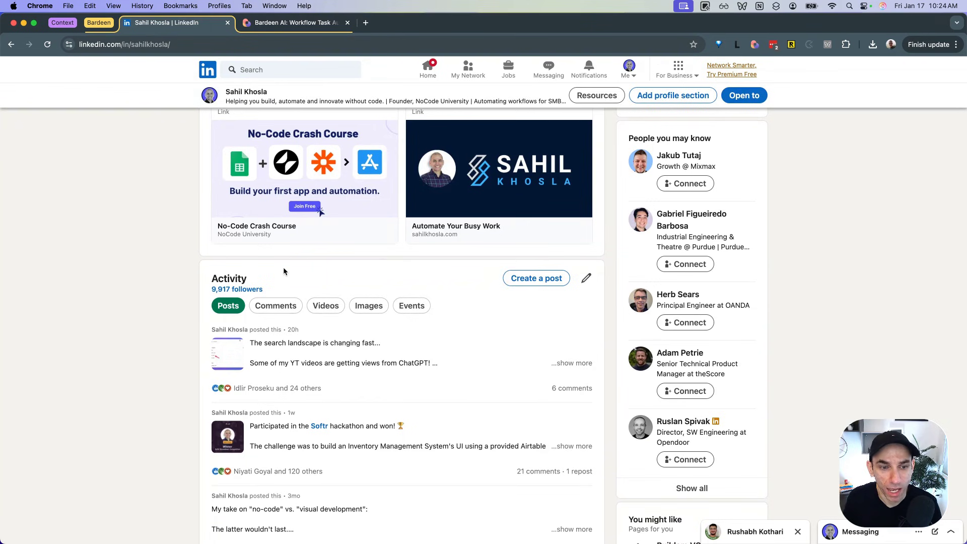
scroll(283, 271, down, 5)
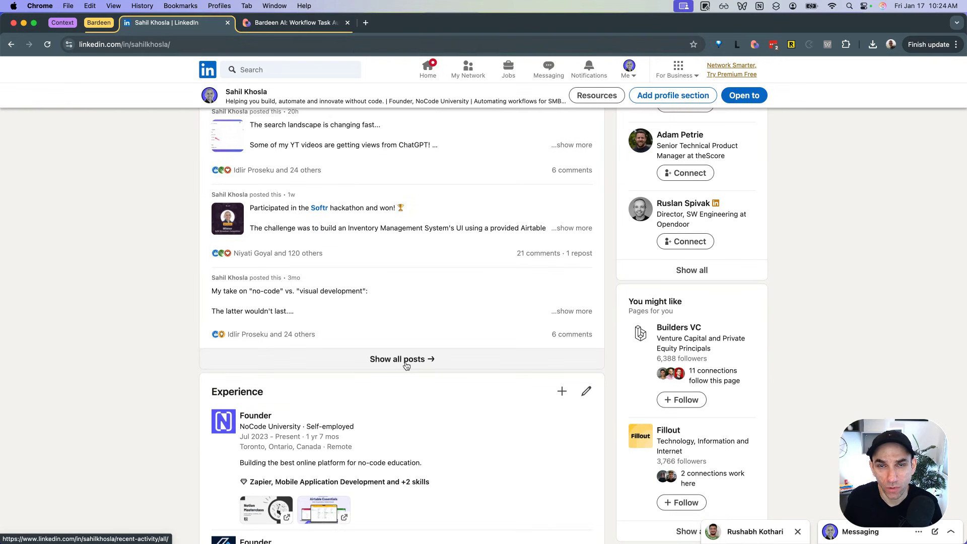
click(406, 360)
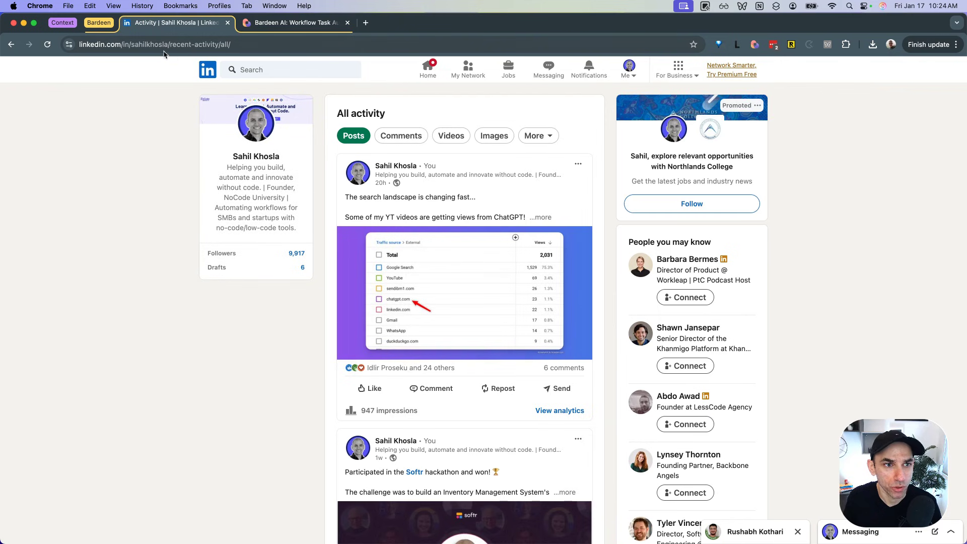
click(221, 45)
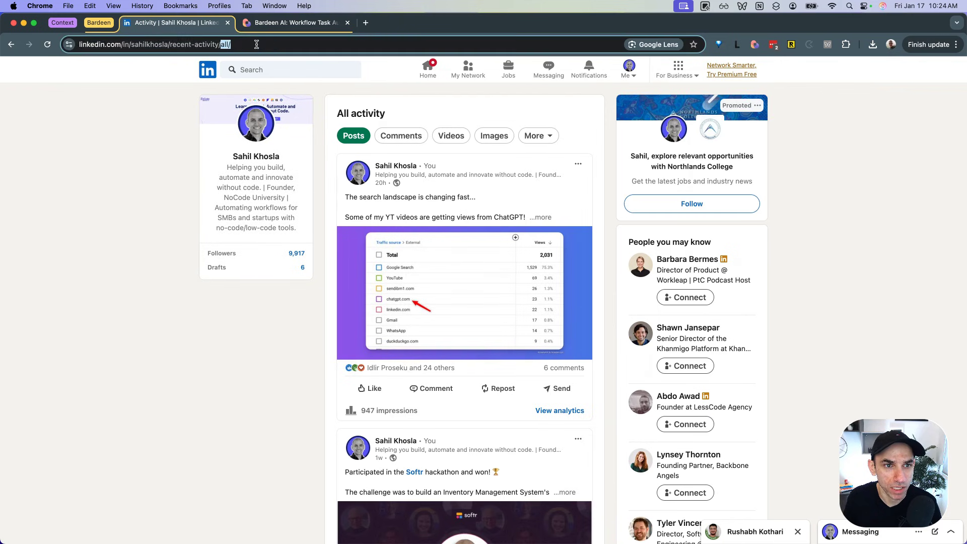
drag(273, 44, 256, 44)
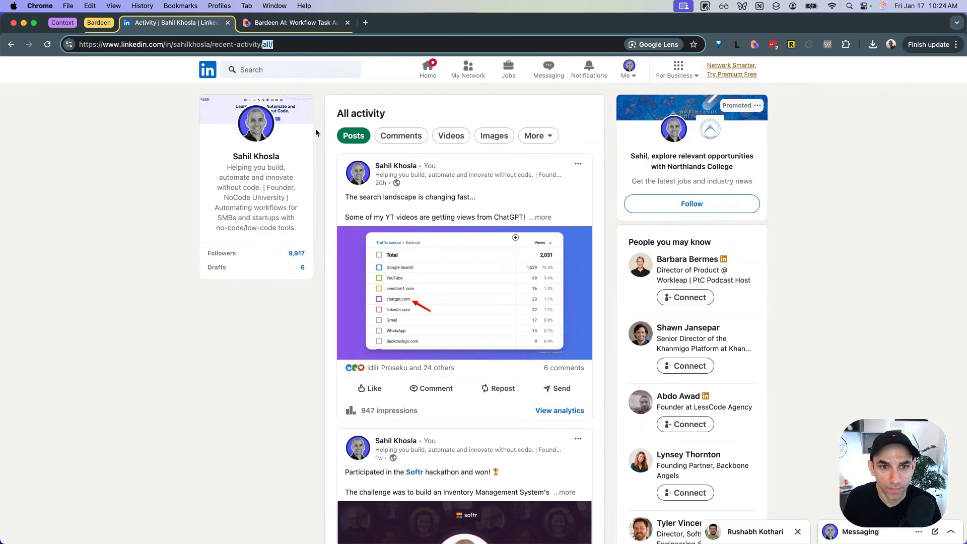
click(179, 147)
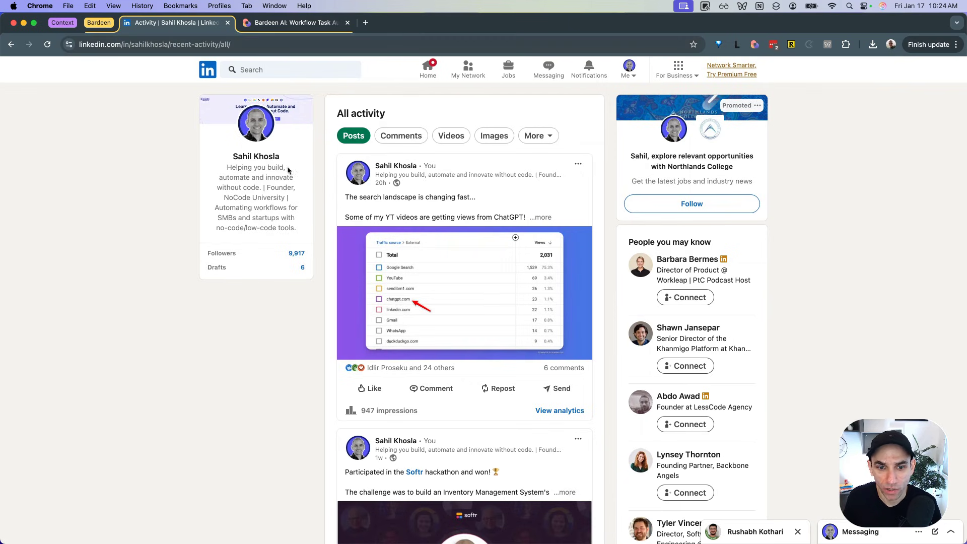
scroll(379, 175, down, 10)
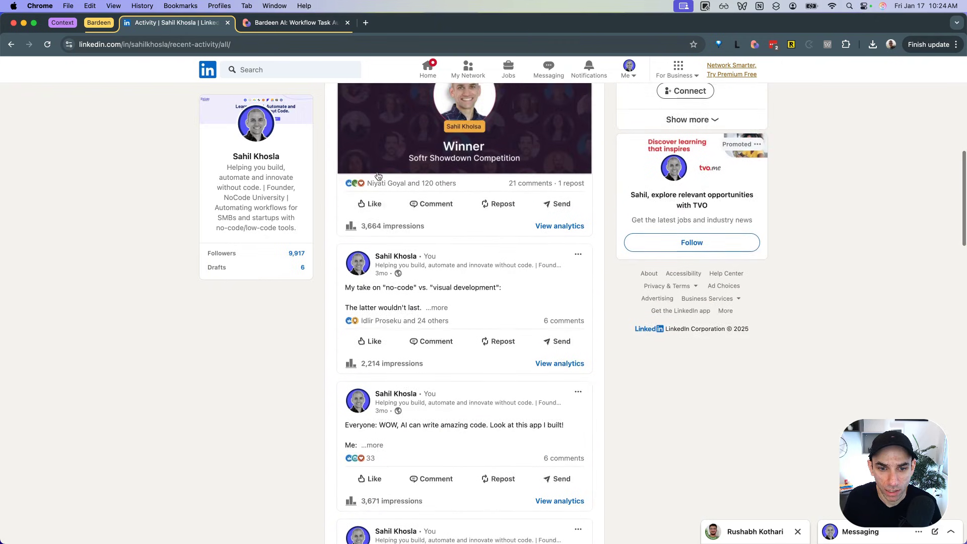
scroll(378, 176, down, 3)
scroll(378, 176, up, 10)
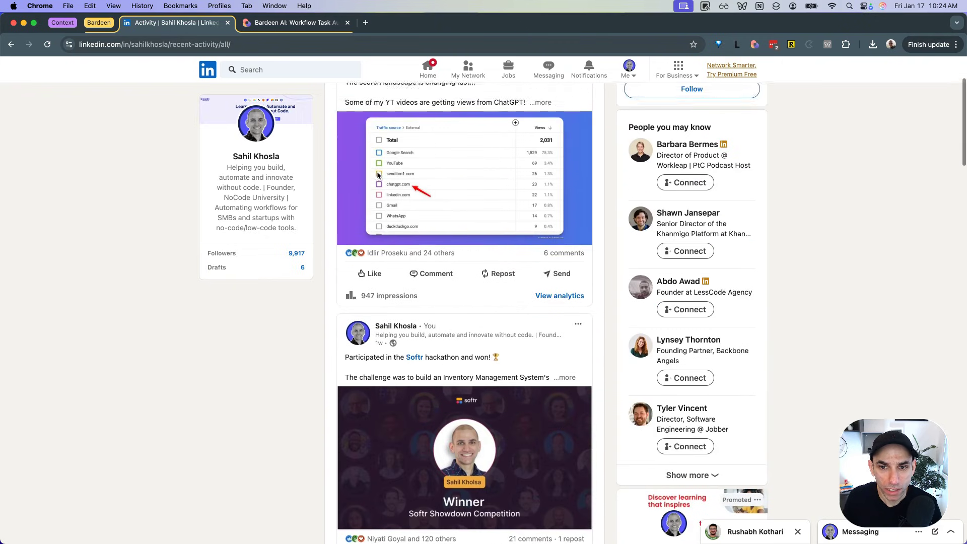
scroll(378, 176, down, 1)
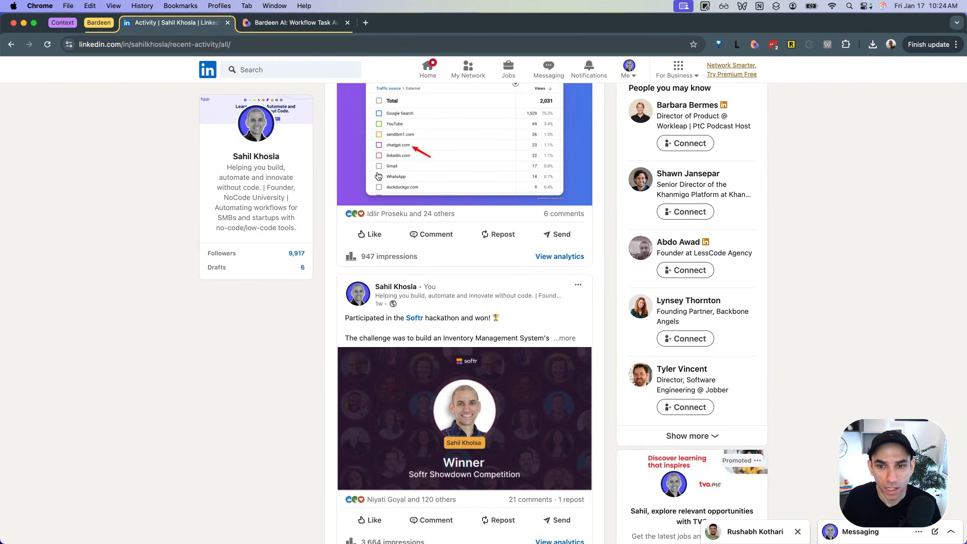
scroll(378, 176, down, 12)
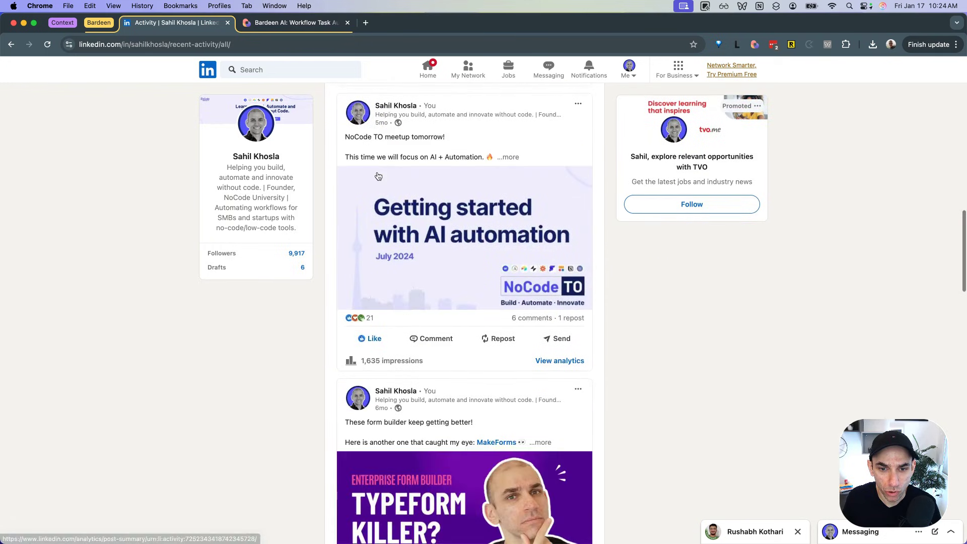
scroll(378, 176, down, 15)
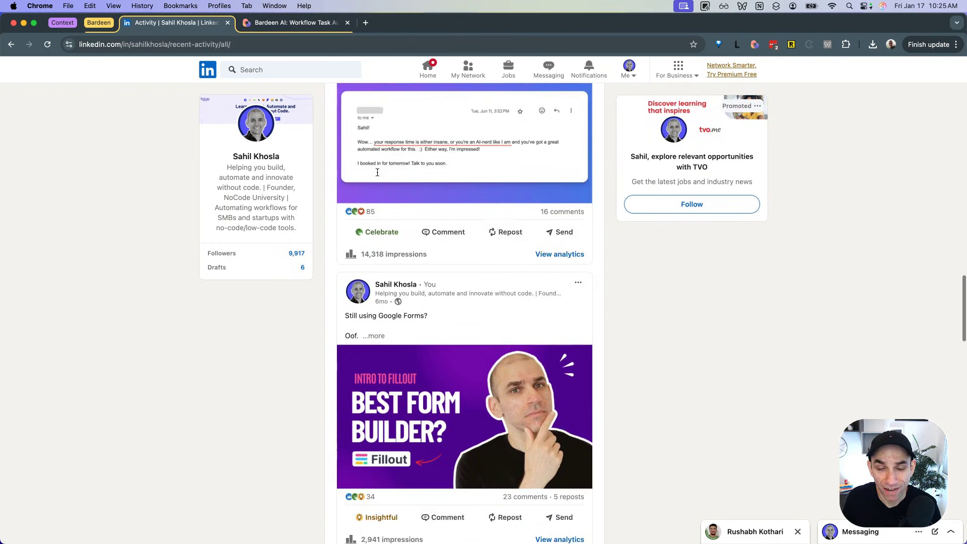
scroll(378, 172, down, 3)
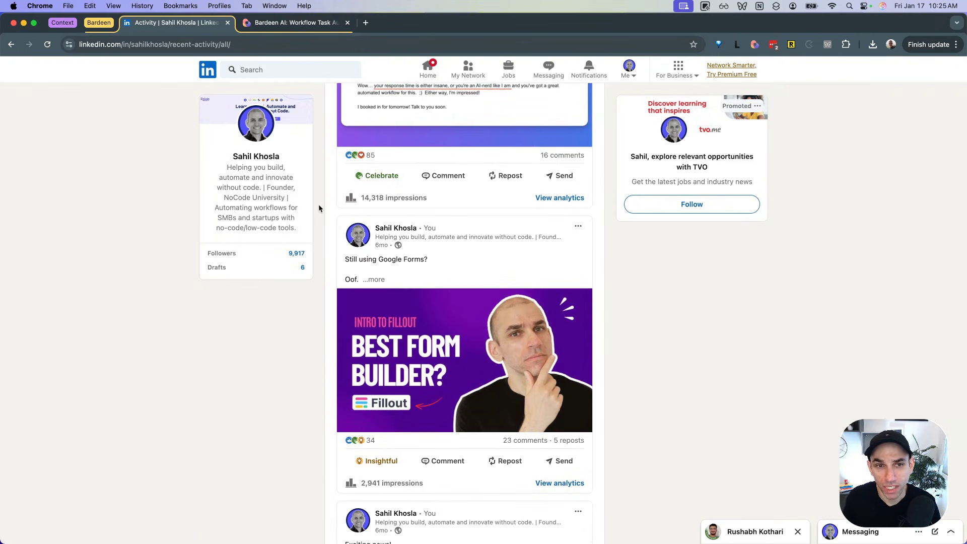
scroll(318, 204, down, 20)
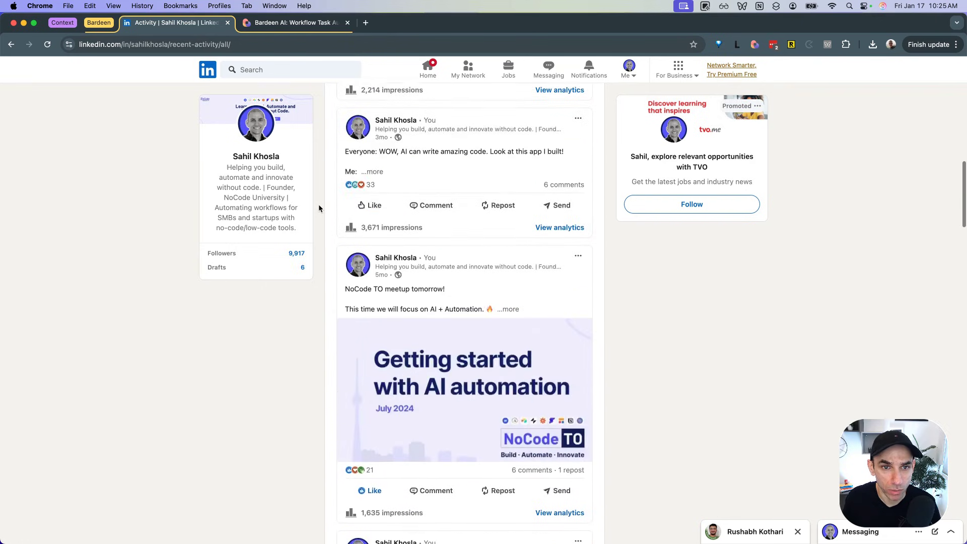
scroll(318, 204, up, 20)
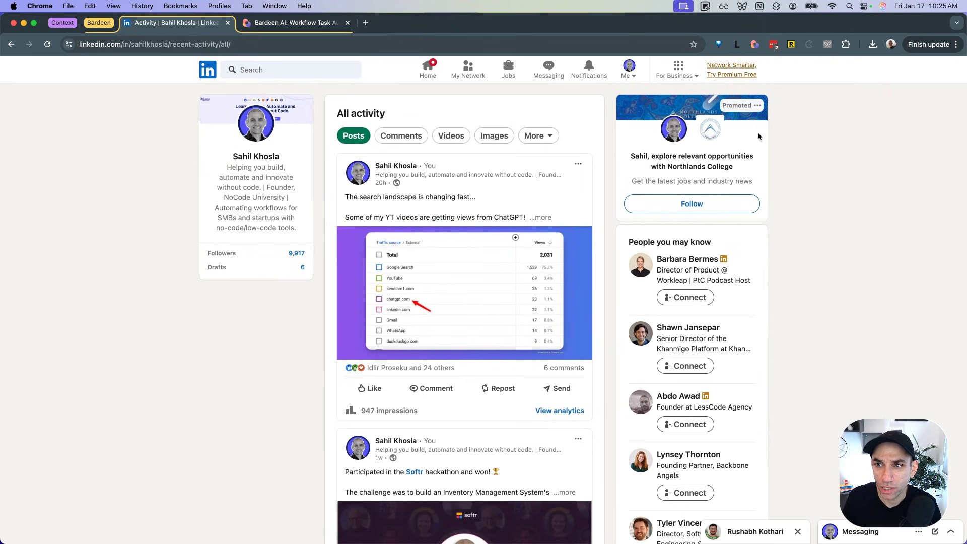
From the Bardeen panel, glance at the AI options, then start a New Scraper Template
click(755, 45)
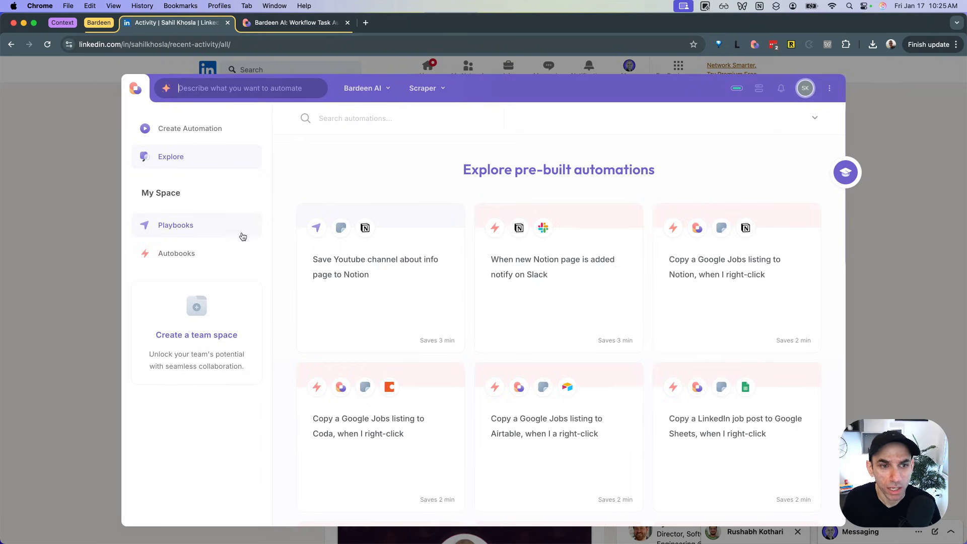
click(381, 94)
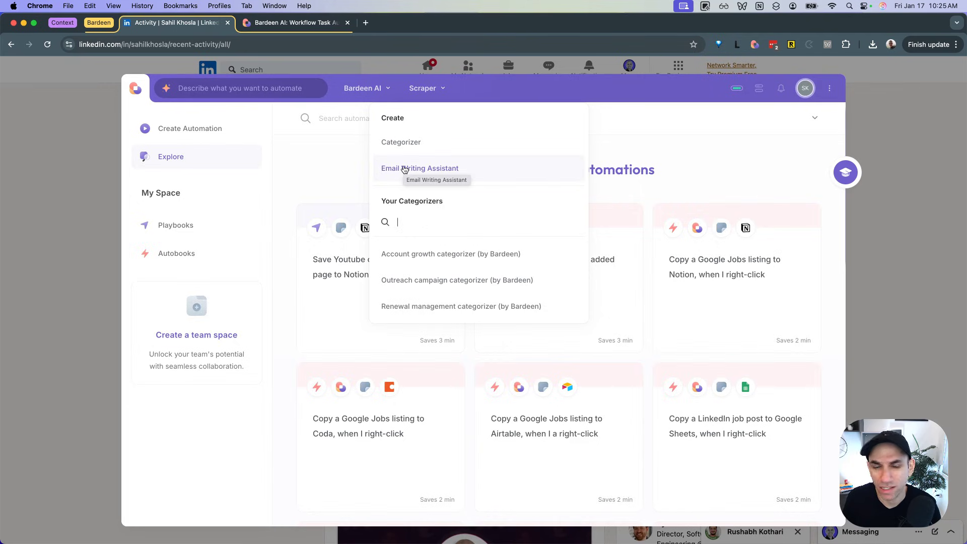
click(352, 162)
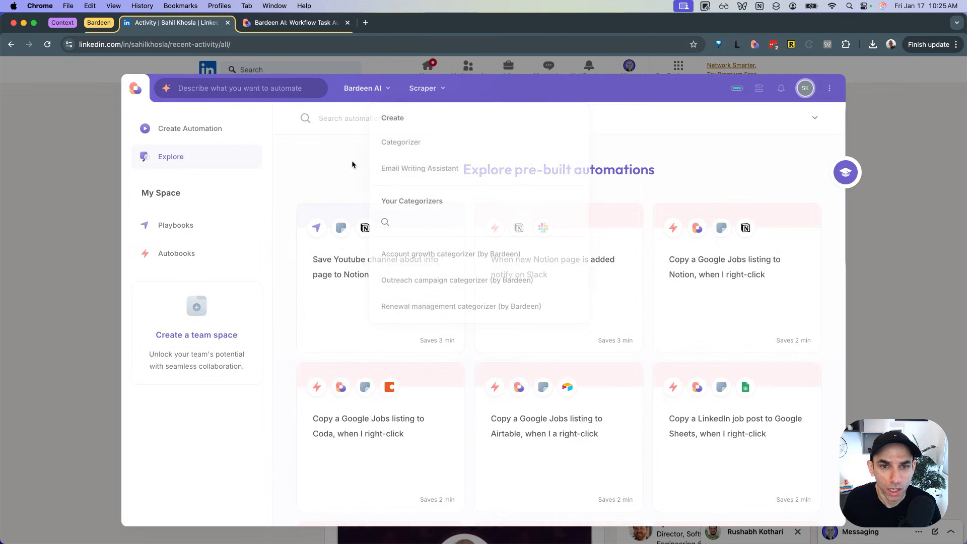
click(432, 94)
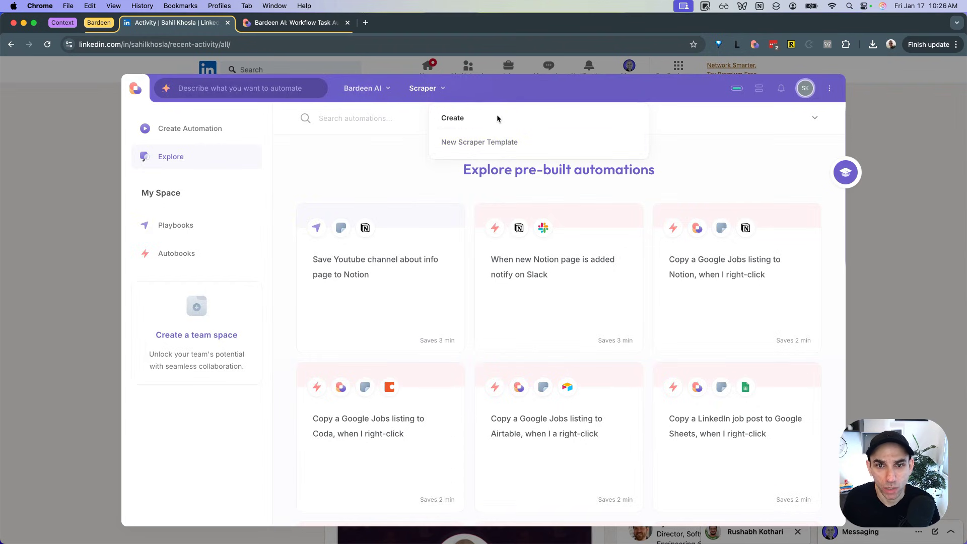
click(493, 147)
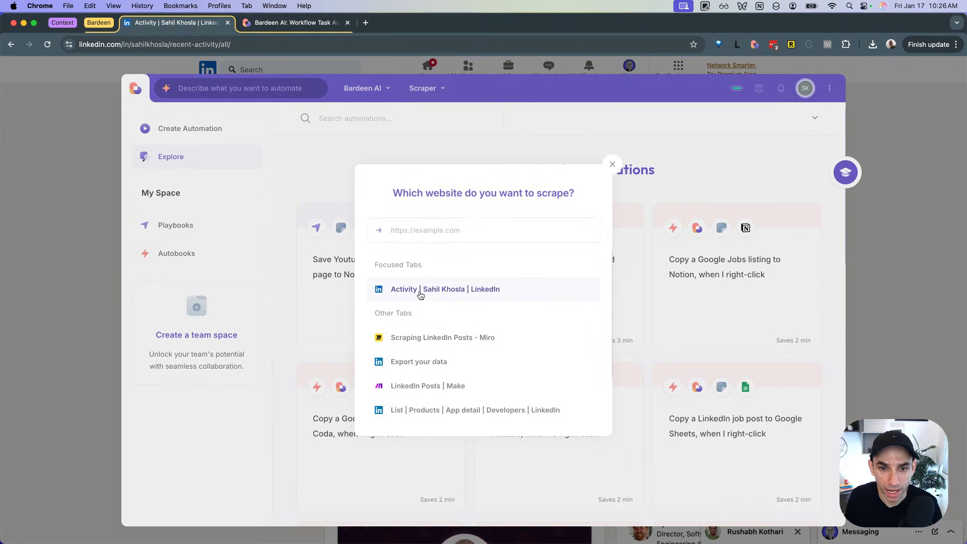
Target the Activity LinkedIn tab and choose to build the scraper yourself
click(420, 295)
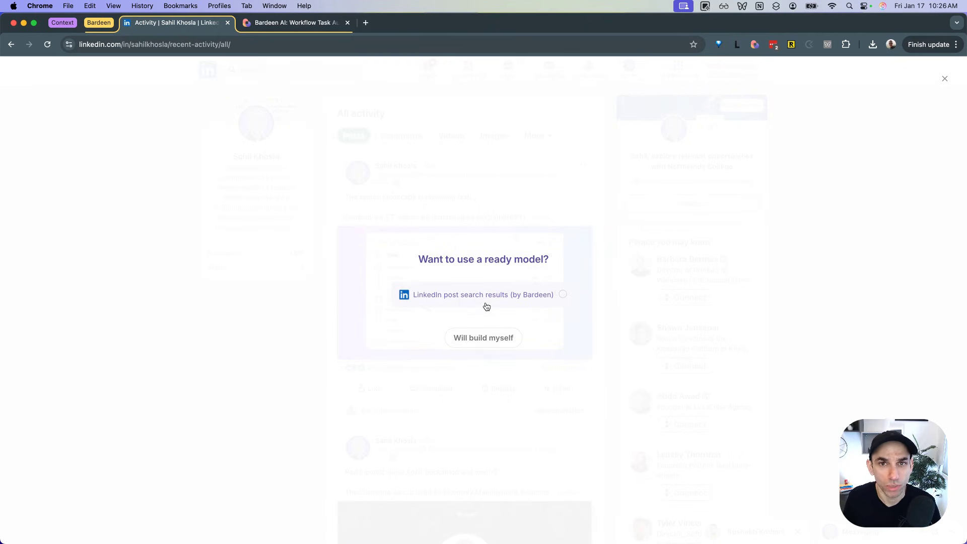
click(488, 342)
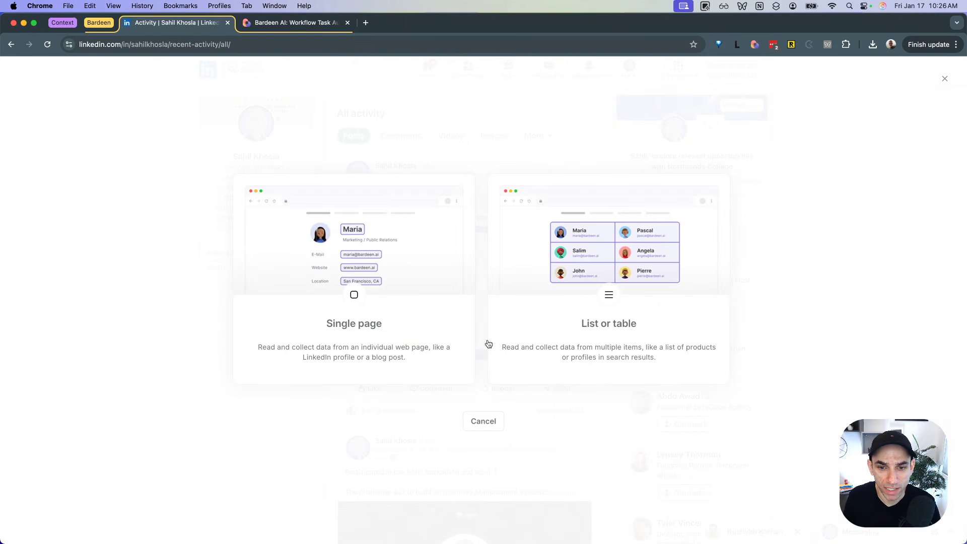
Choose a List or table scraper and name it 'Scrape LinkedIn Posts'
click(563, 322)
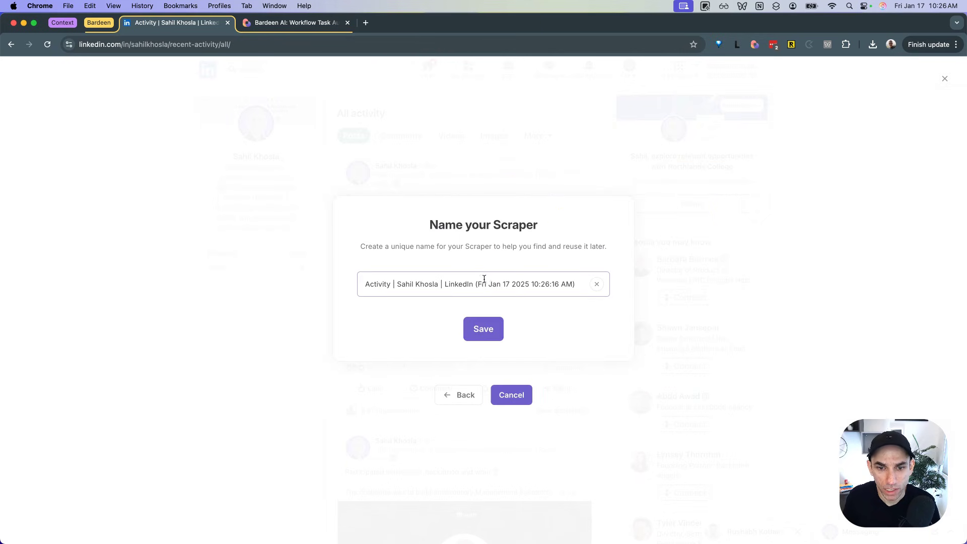
click(597, 284)
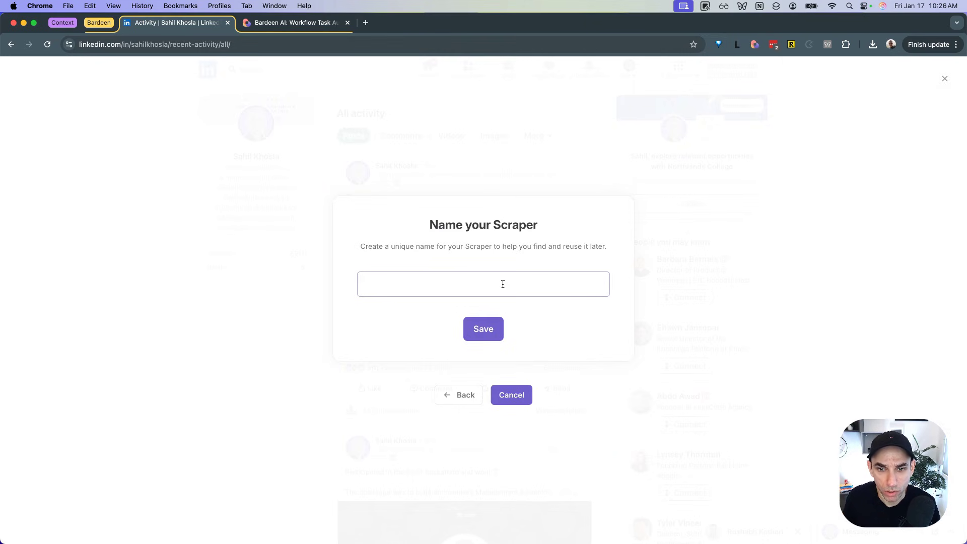
text(AScr)
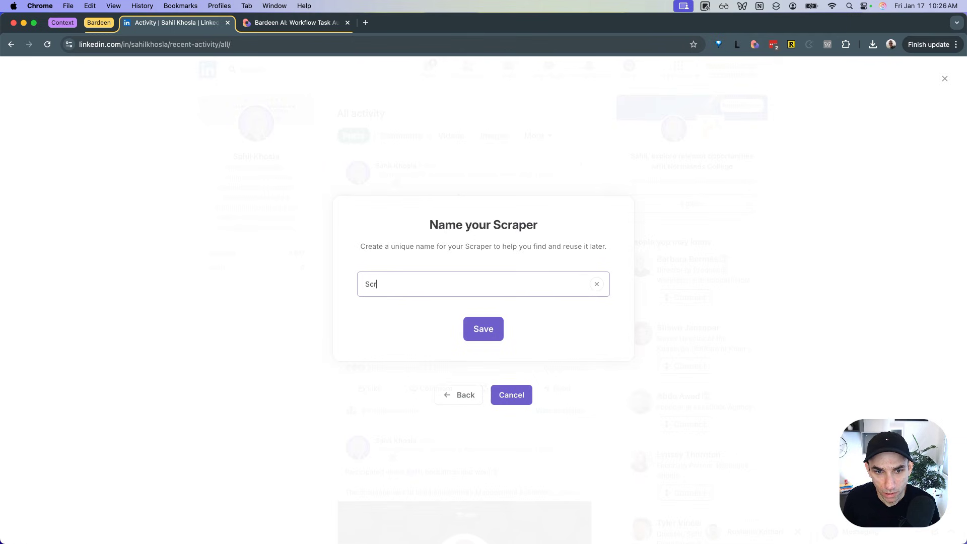
text(ape Li)
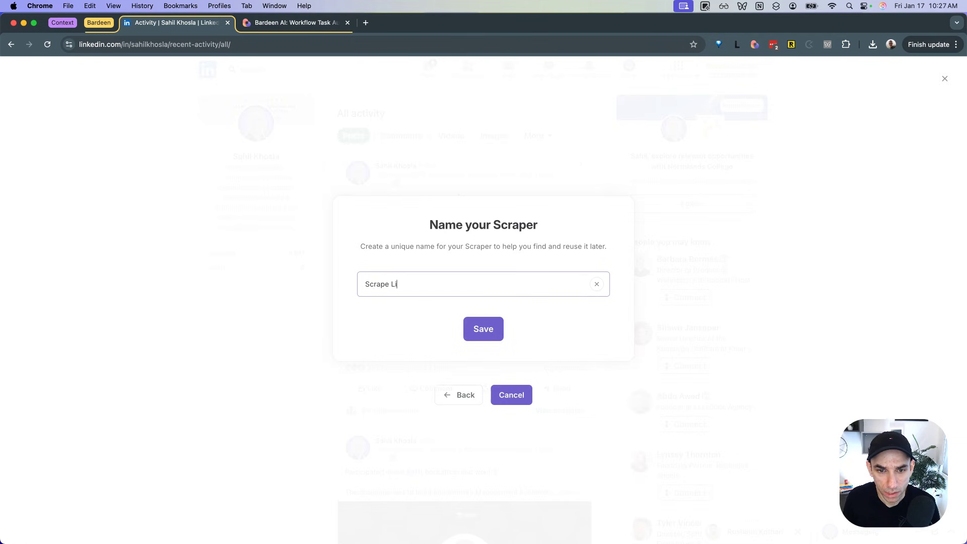
text(nkedIn Posts)
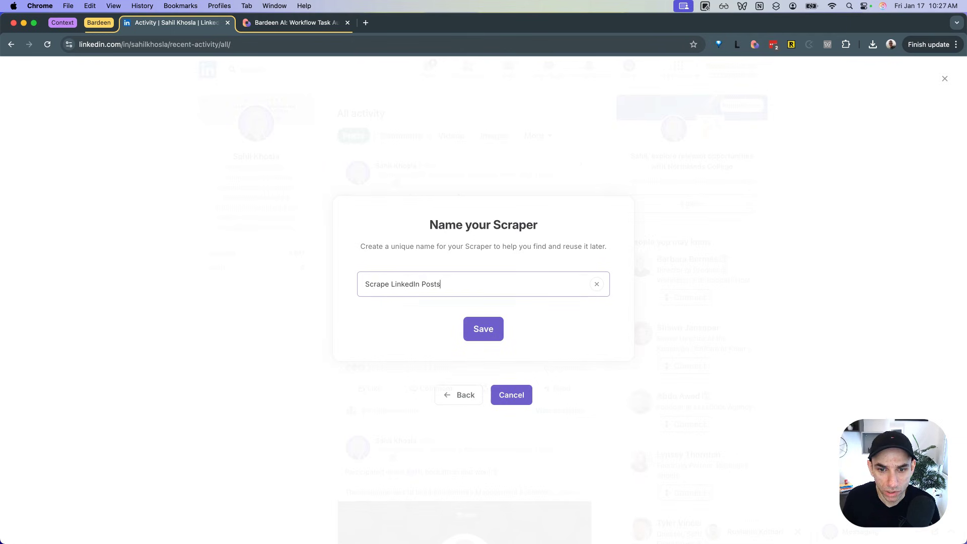
click(477, 325)
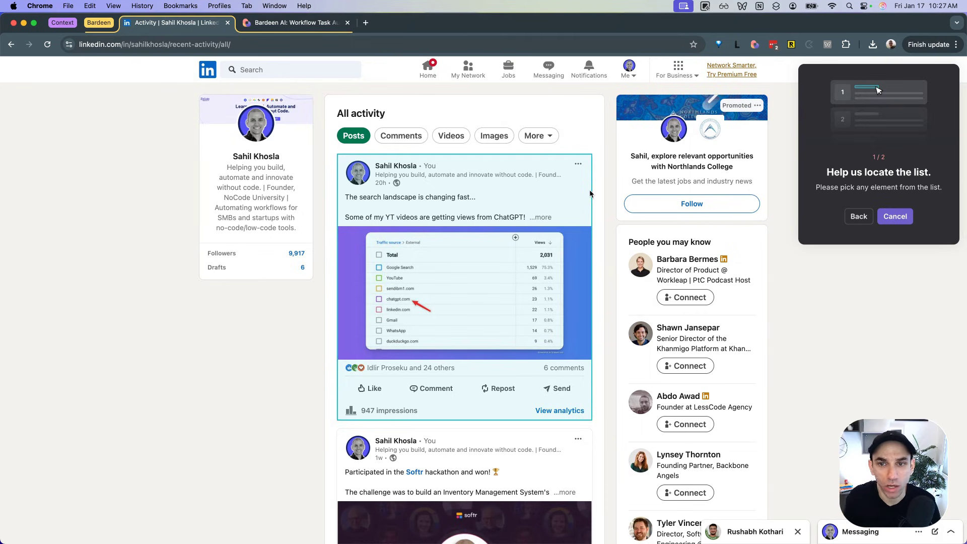
Mark the first and second LinkedIn posts as list items
click(589, 189)
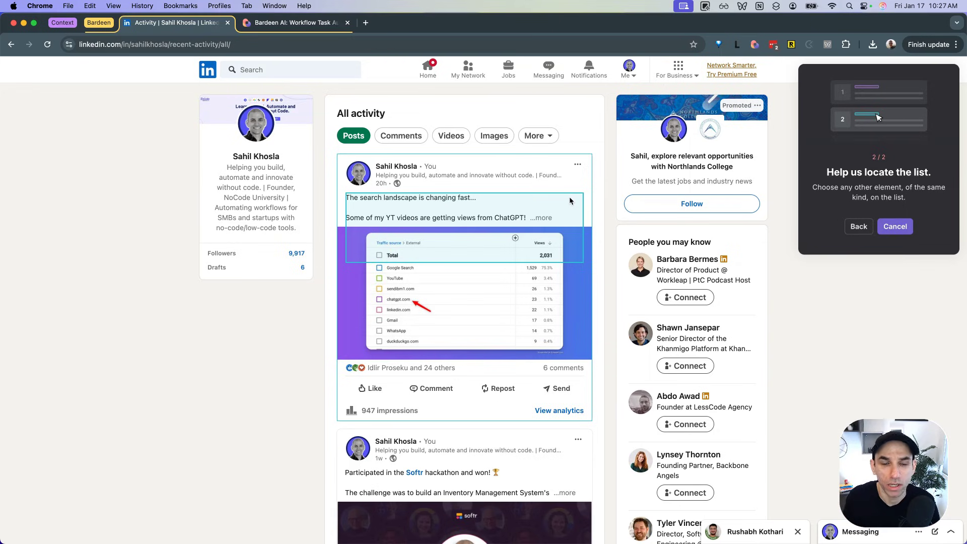
scroll(569, 201, down, 4)
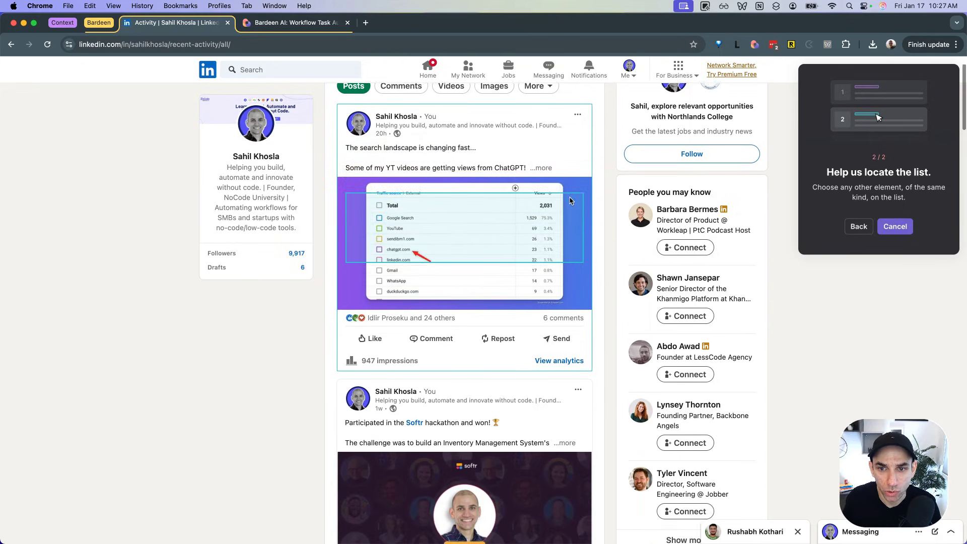
scroll(572, 254, down, 1)
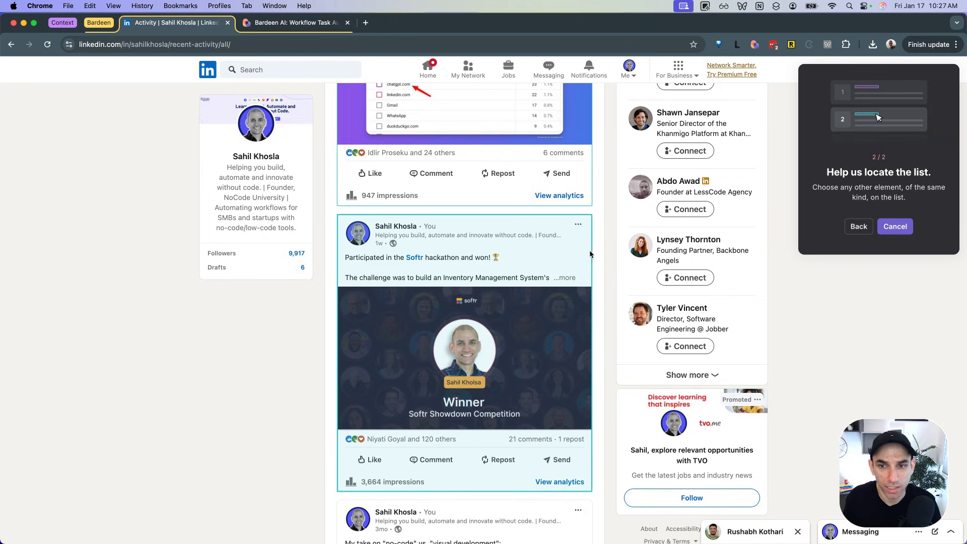
click(589, 250)
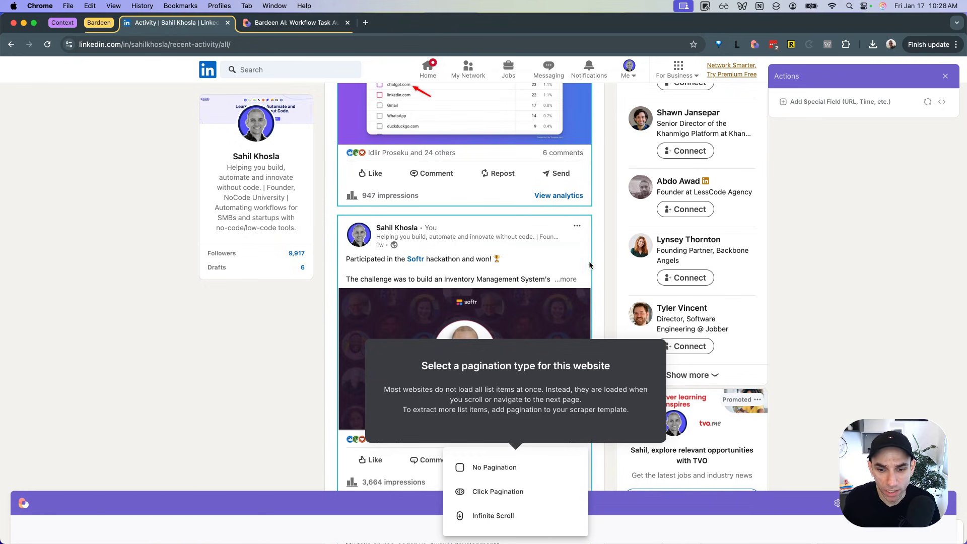
Switch the scraper's pagination to Infinite scroll and return to the top of the feed
click(494, 516)
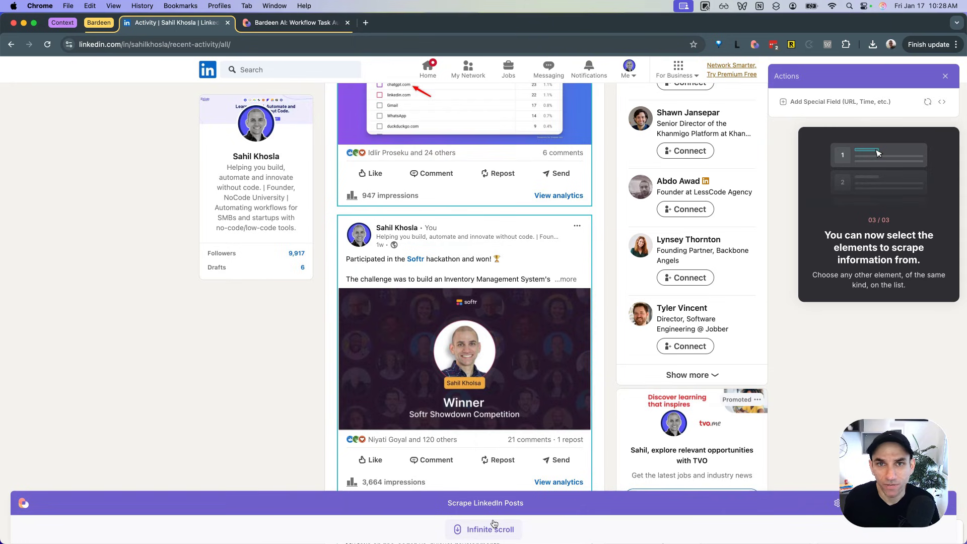
scroll(559, 166, up, 3)
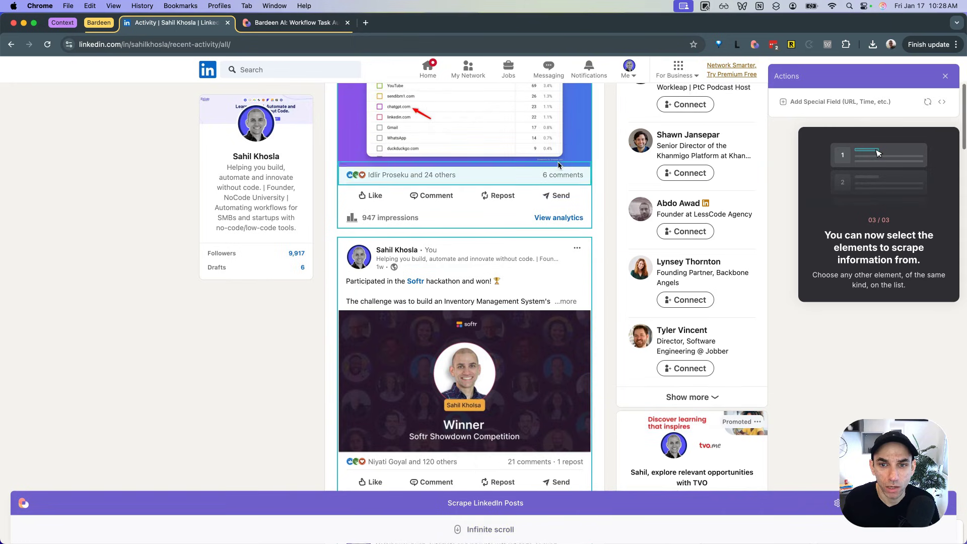
scroll(559, 166, up, 3)
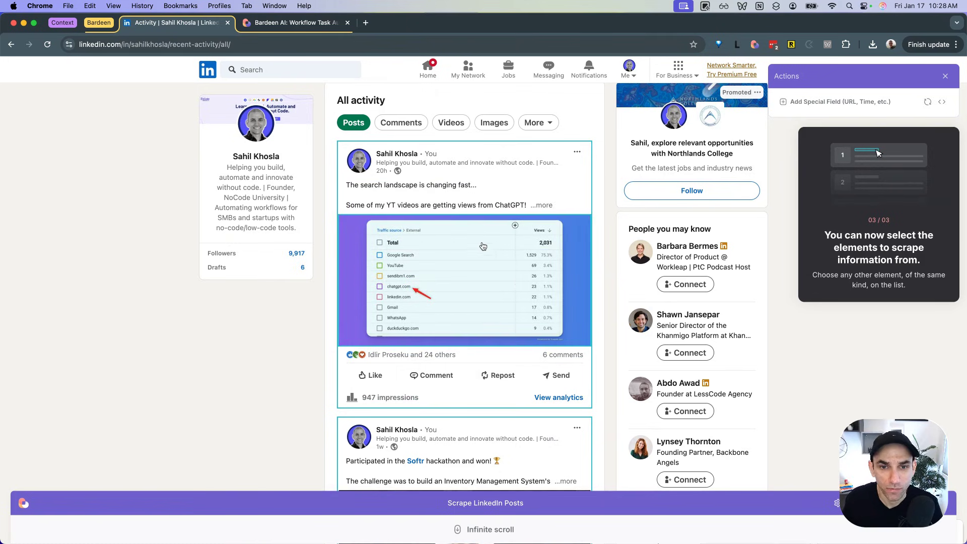
Extract the first post's text as a column titled 'Post Text / Content'
click(451, 196)
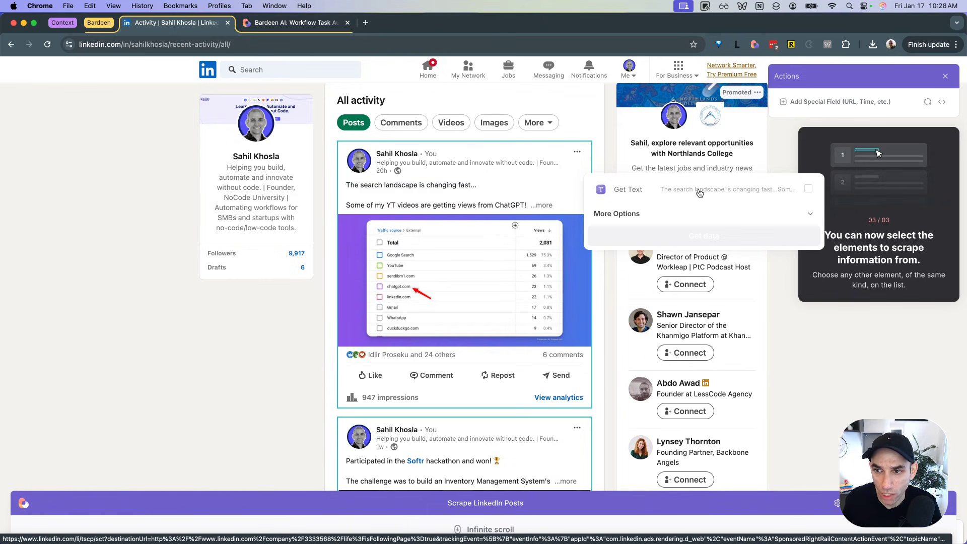
click(809, 190)
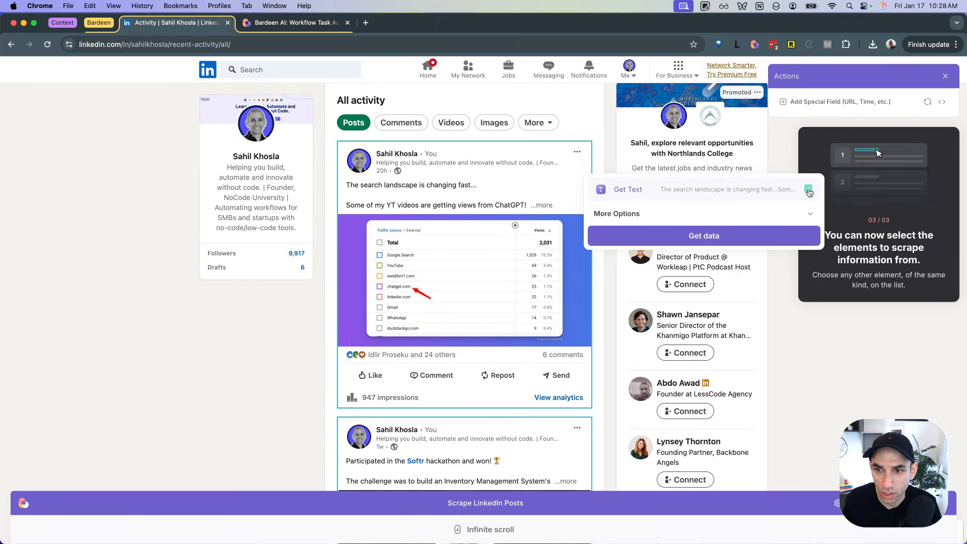
click(763, 215)
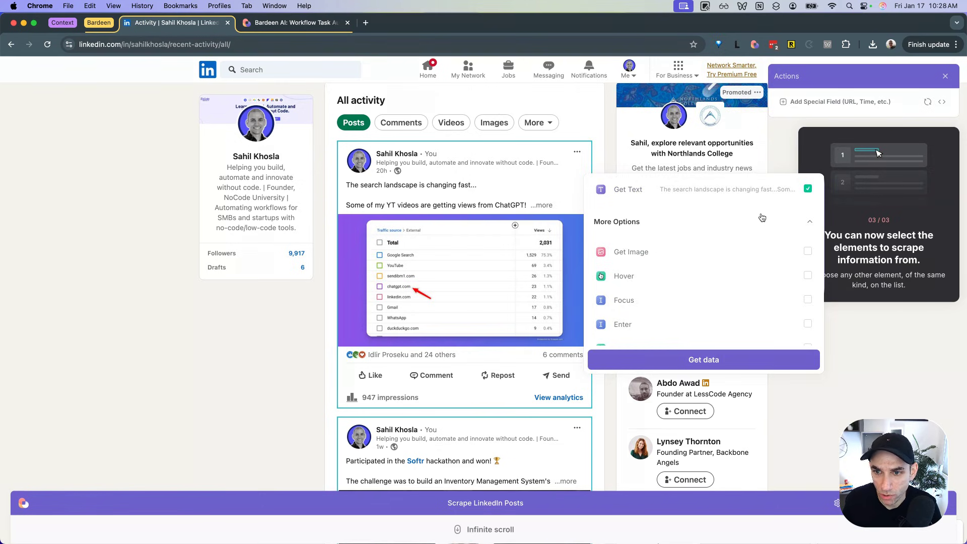
click(762, 218)
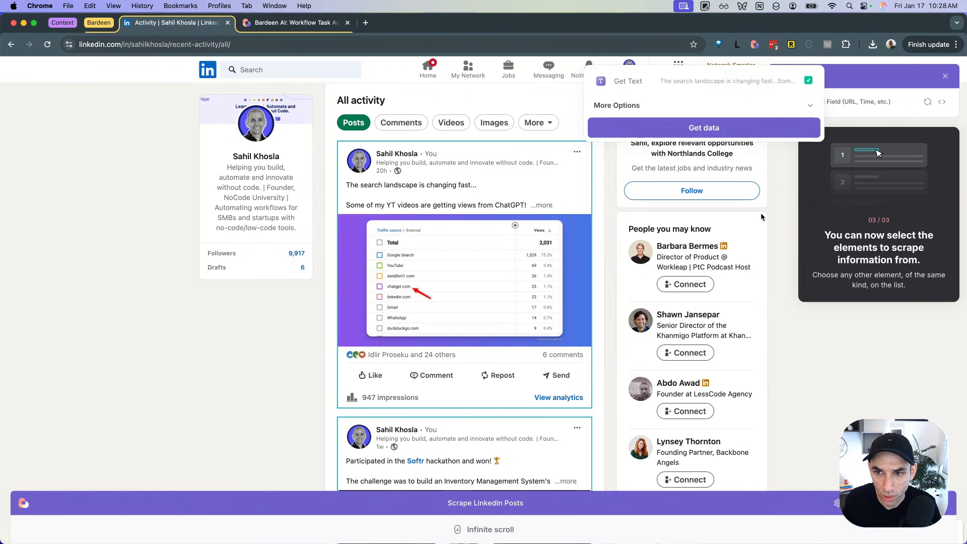
click(702, 127)
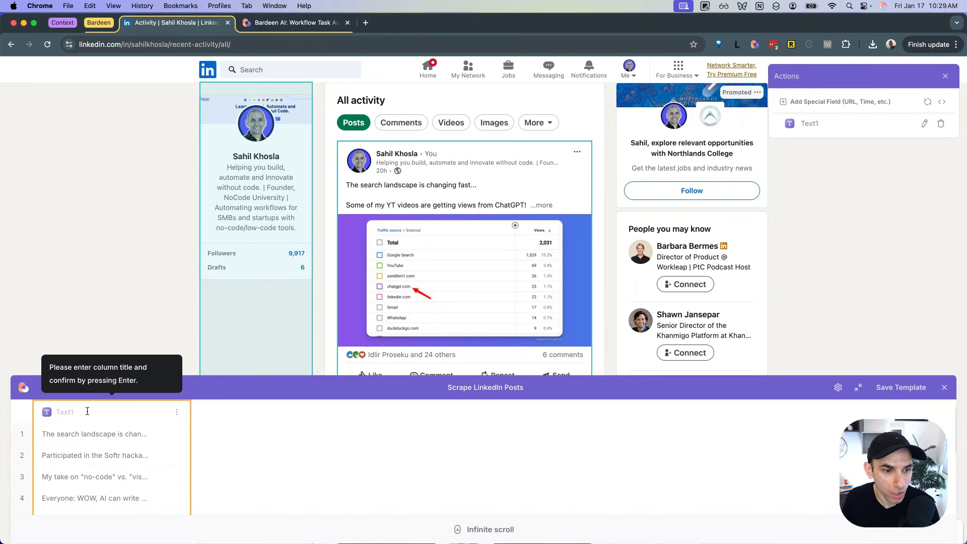
text(P)
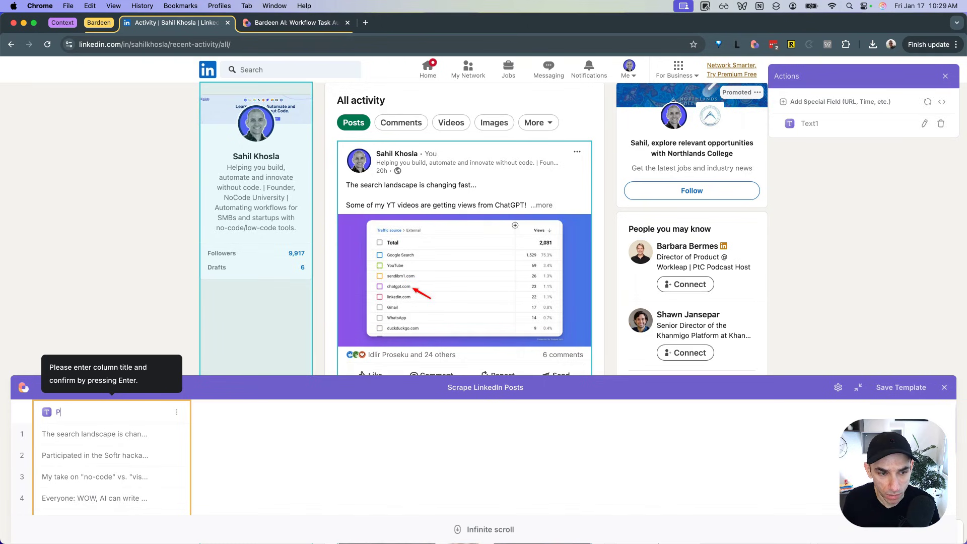
text(ost Text)
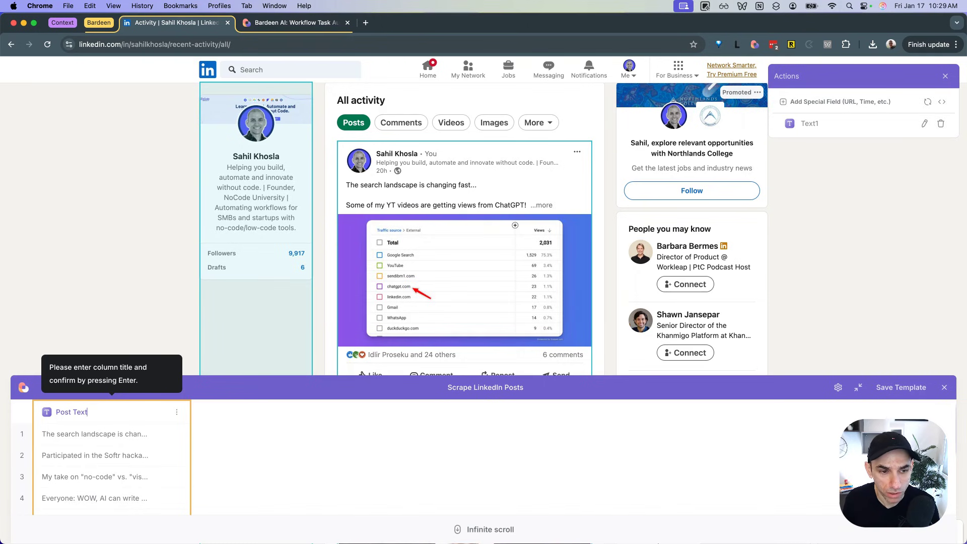
text( / Content)
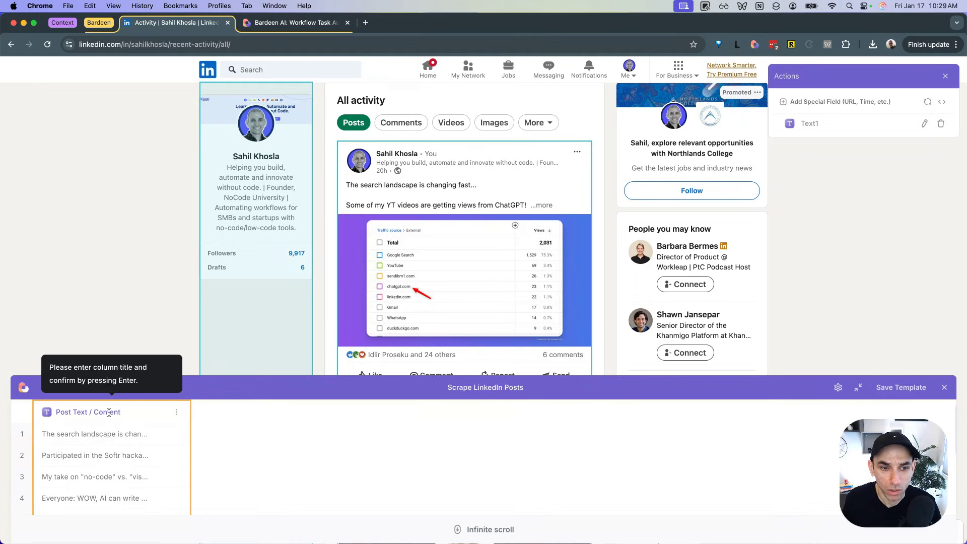
key(Return)
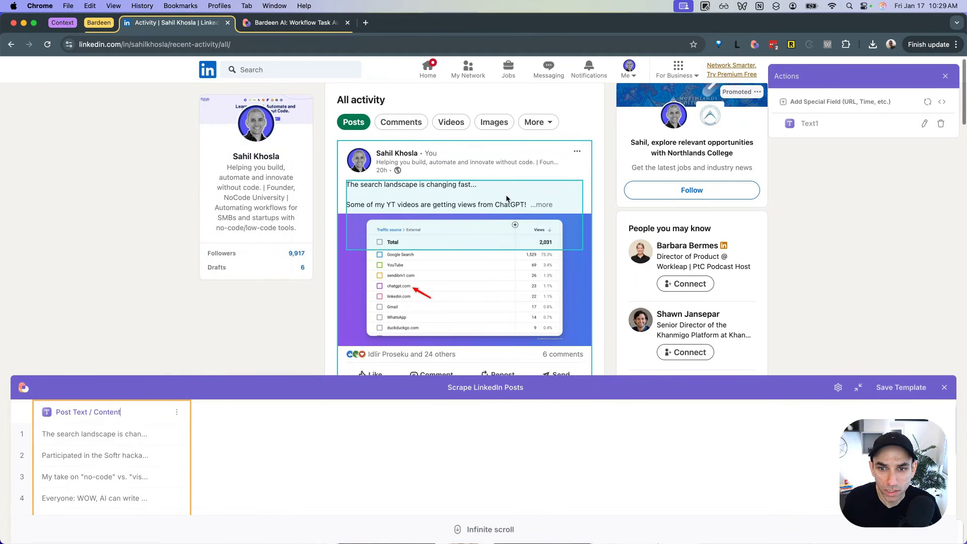
Add the posts' reactions line as a text column named 'Likes'
scroll(507, 197, down, 3)
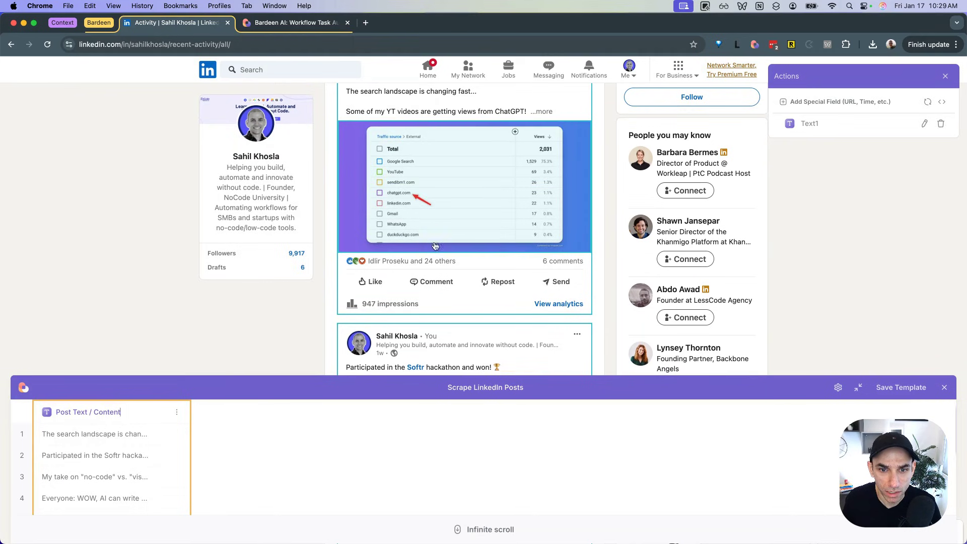
click(448, 266)
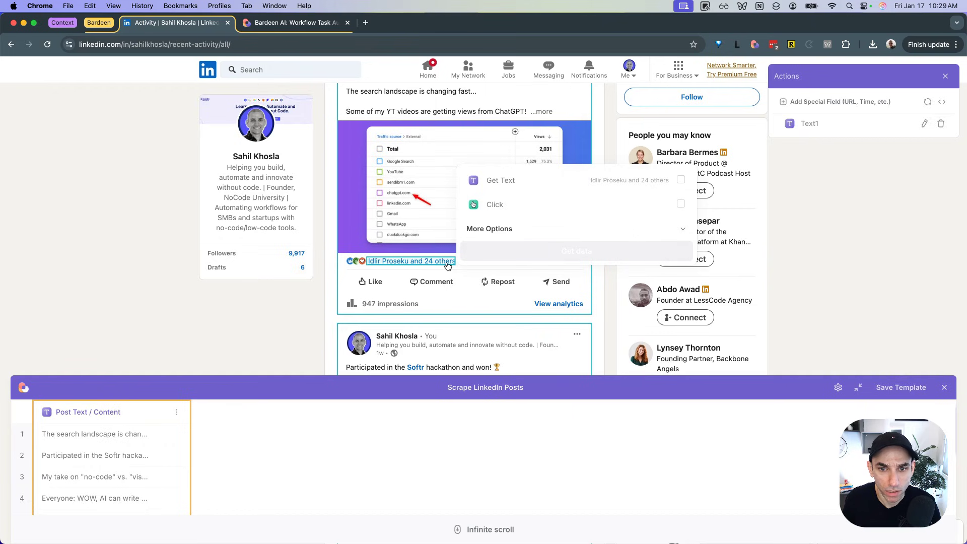
click(680, 182)
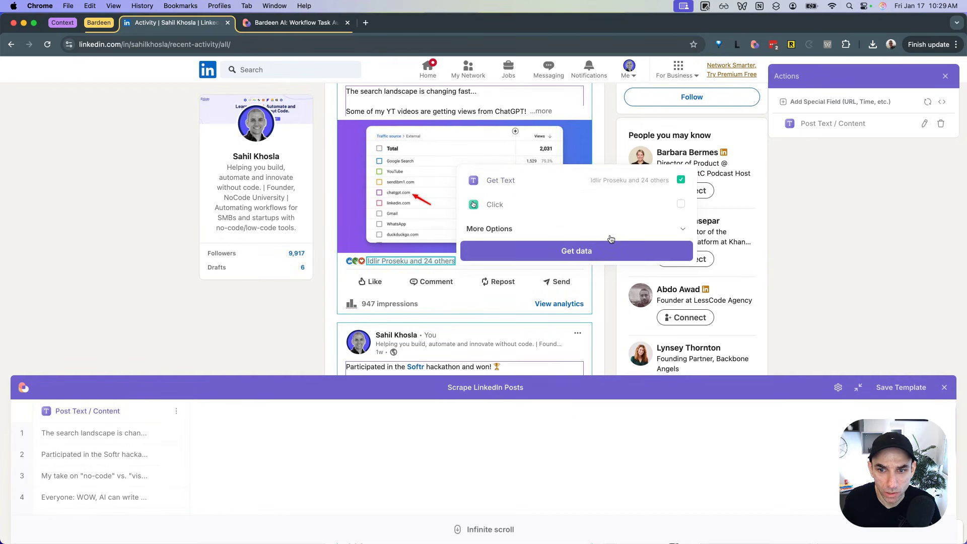
click(602, 249)
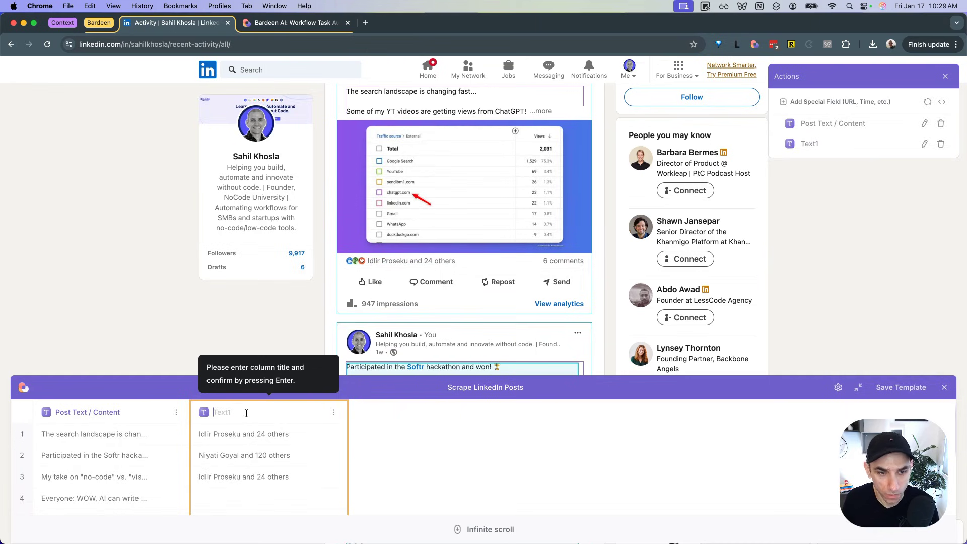
text(Likes)
key(Return)
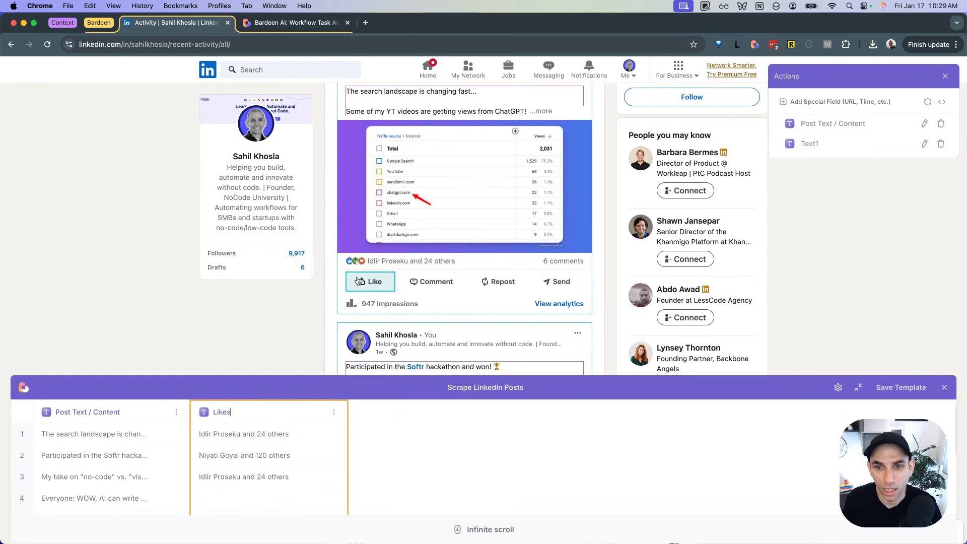
Add the posts' comment counts as a text column for Num_Comments
click(550, 263)
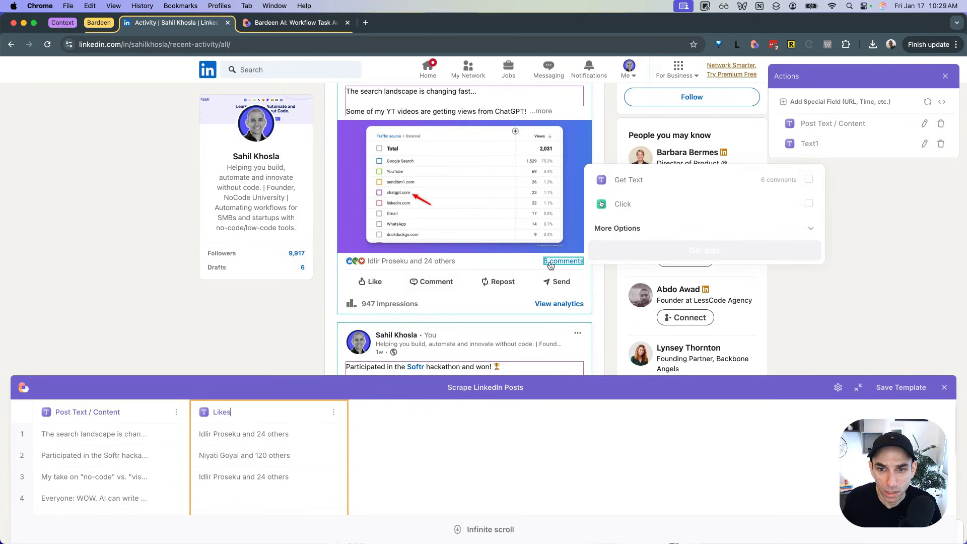
click(809, 180)
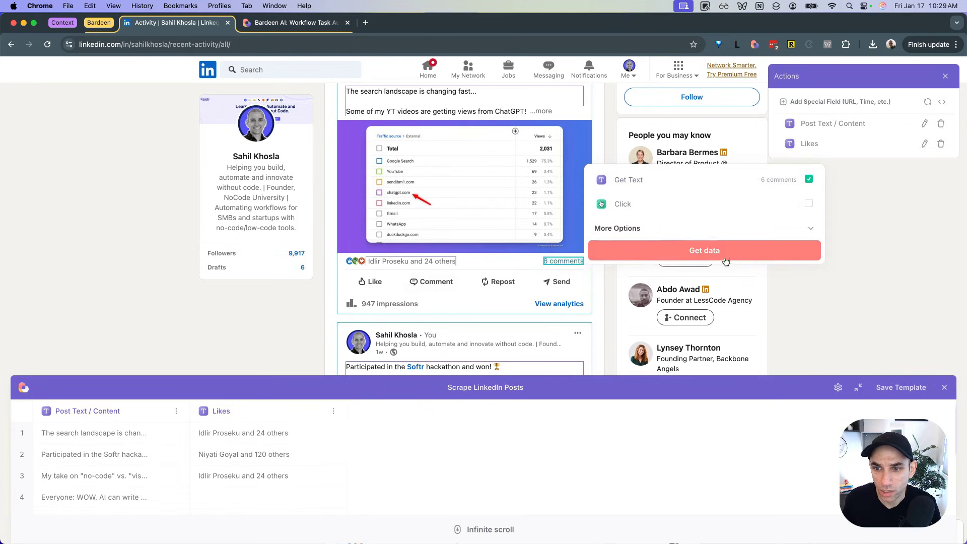
click(726, 252)
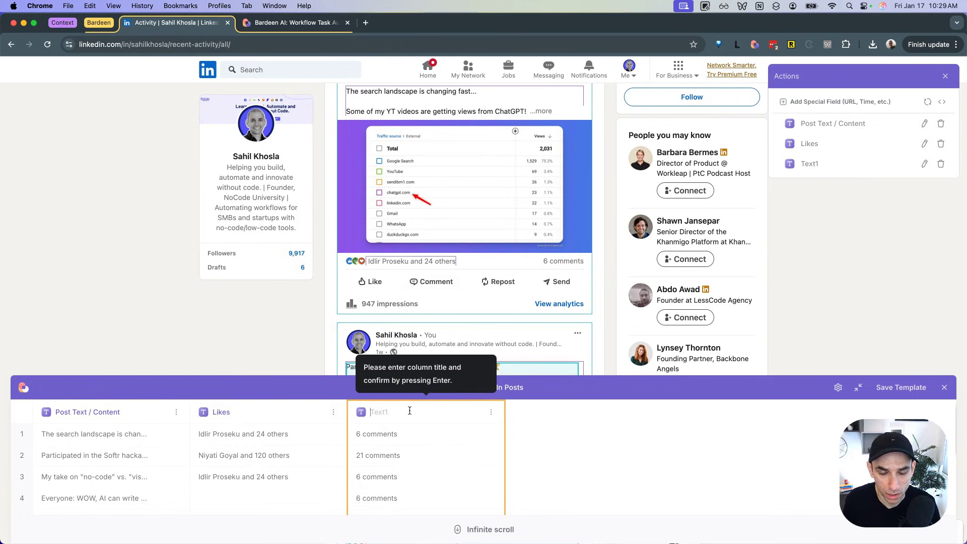
text(Comments)
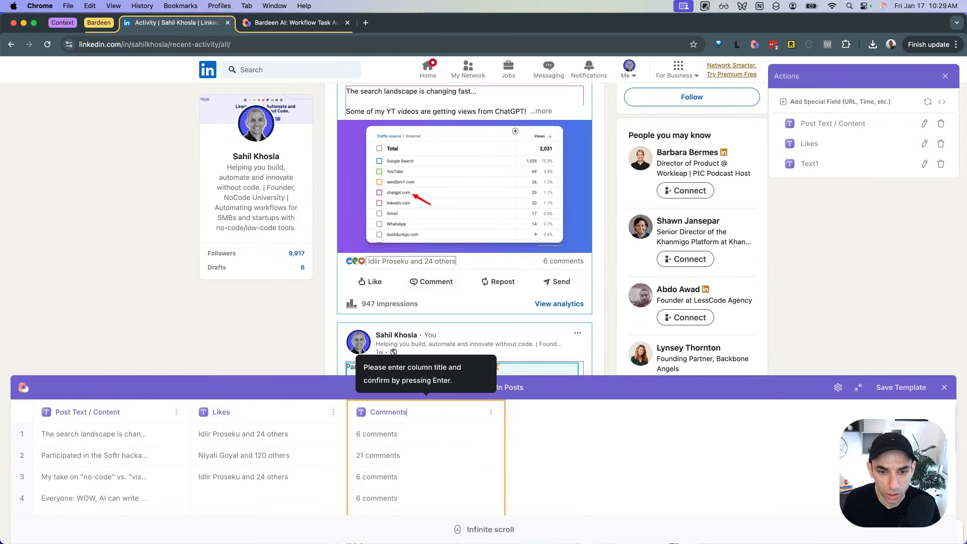
text(Num_)
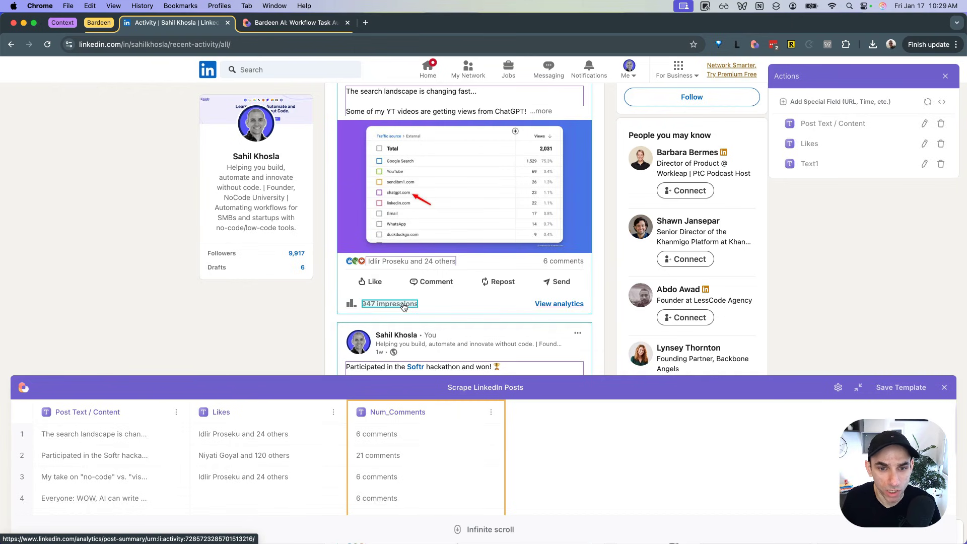
Add the posts' impression counts as a text column titled 'Impressions'
click(403, 306)
click(643, 198)
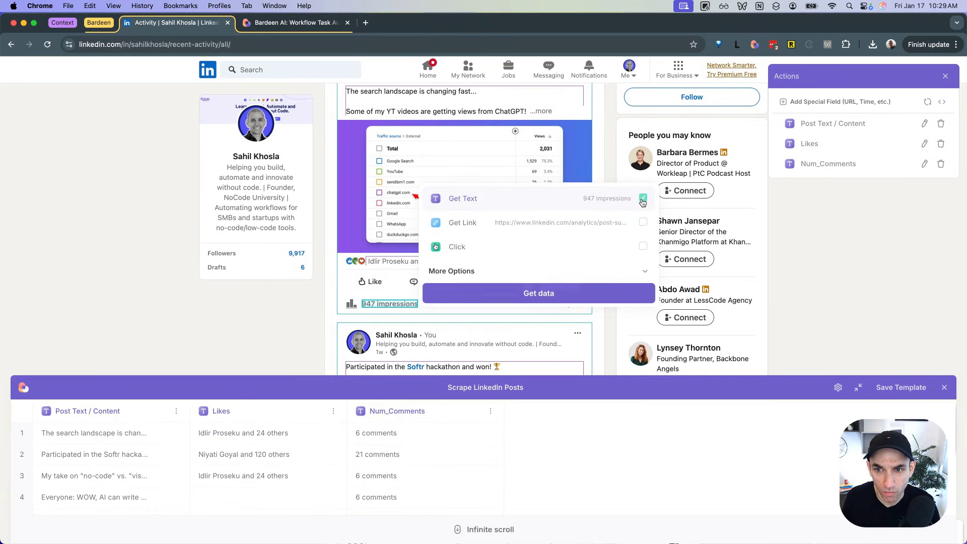
click(570, 294)
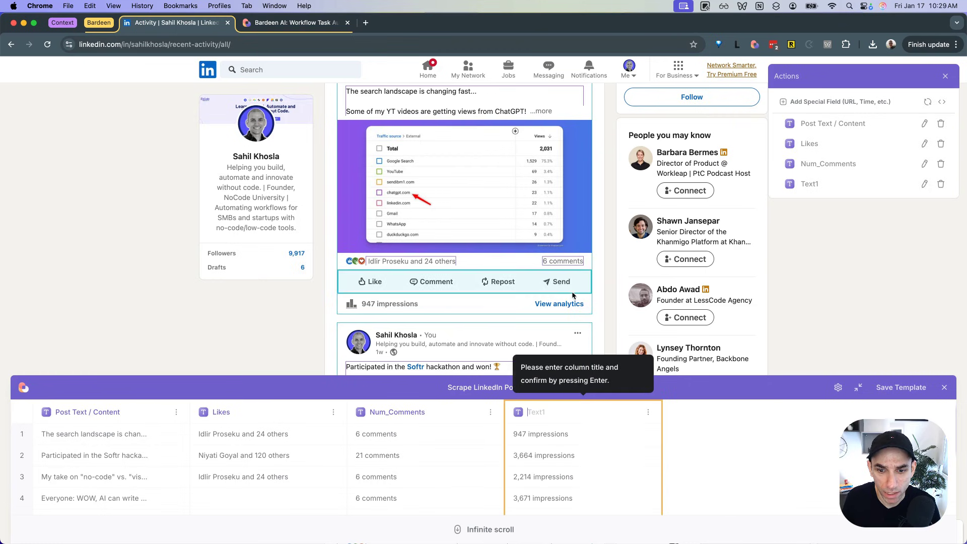
text(Imp)
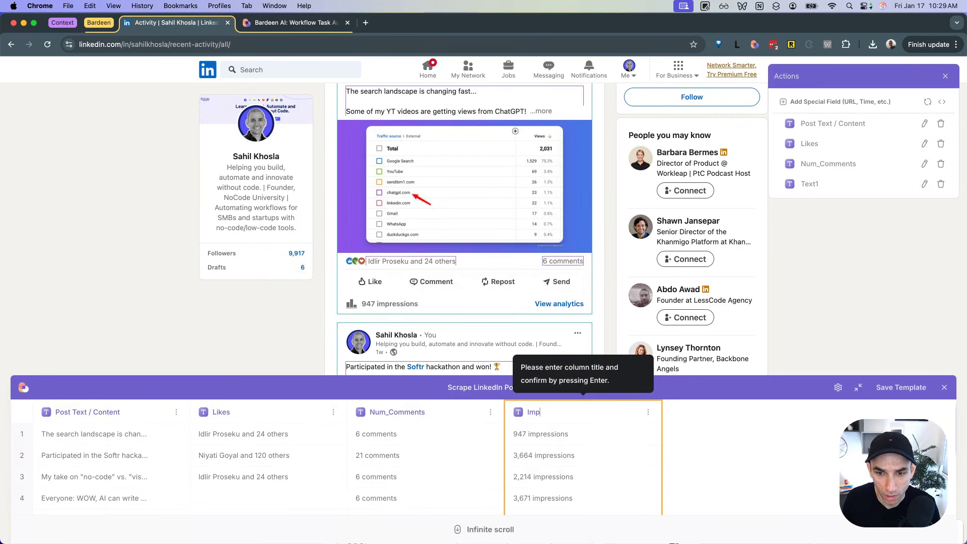
text(ressions)
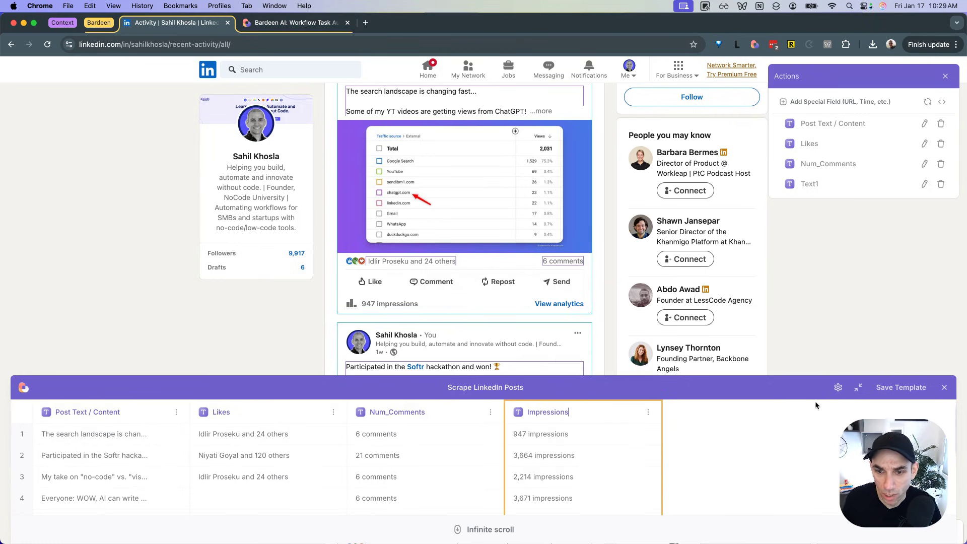
click(896, 388)
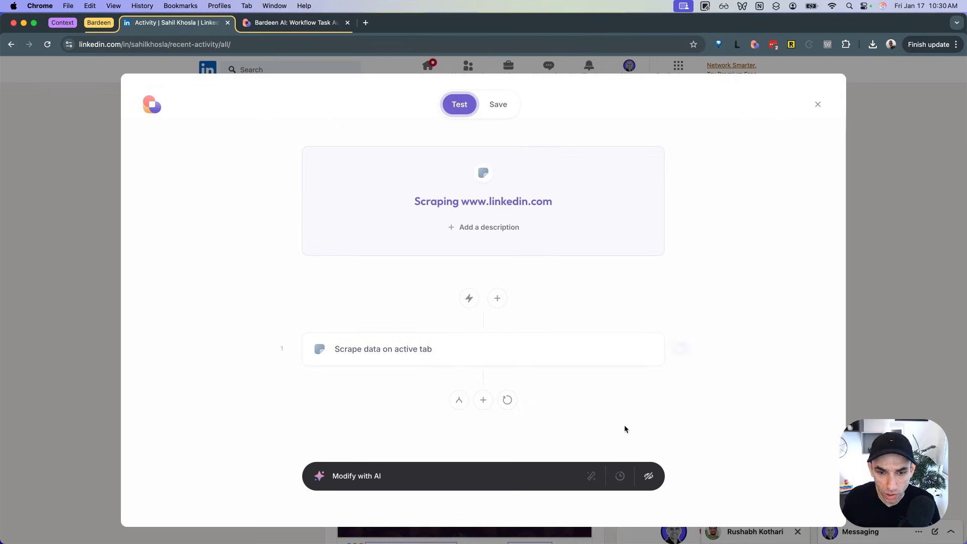
Save the playbook as manually triggered using 'Save only', without running it
click(498, 107)
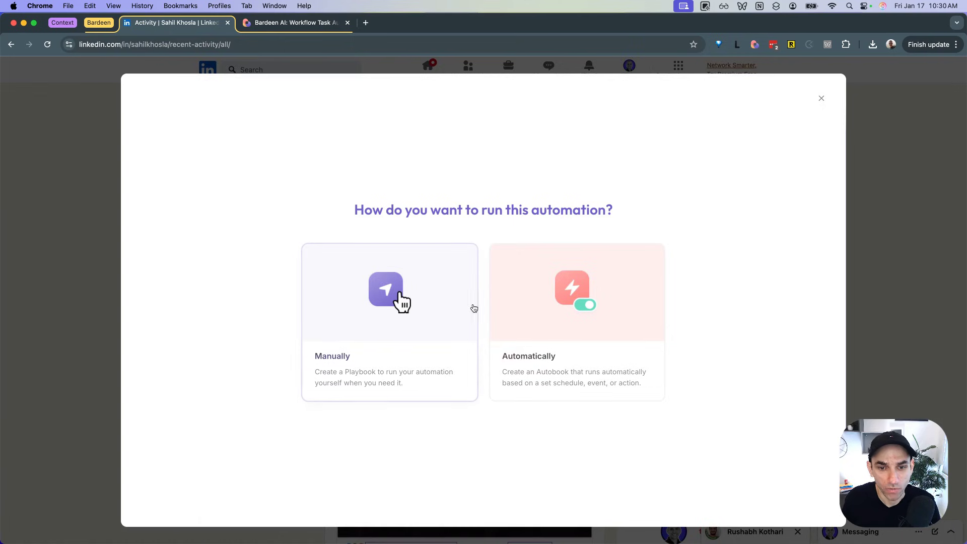
click(418, 304)
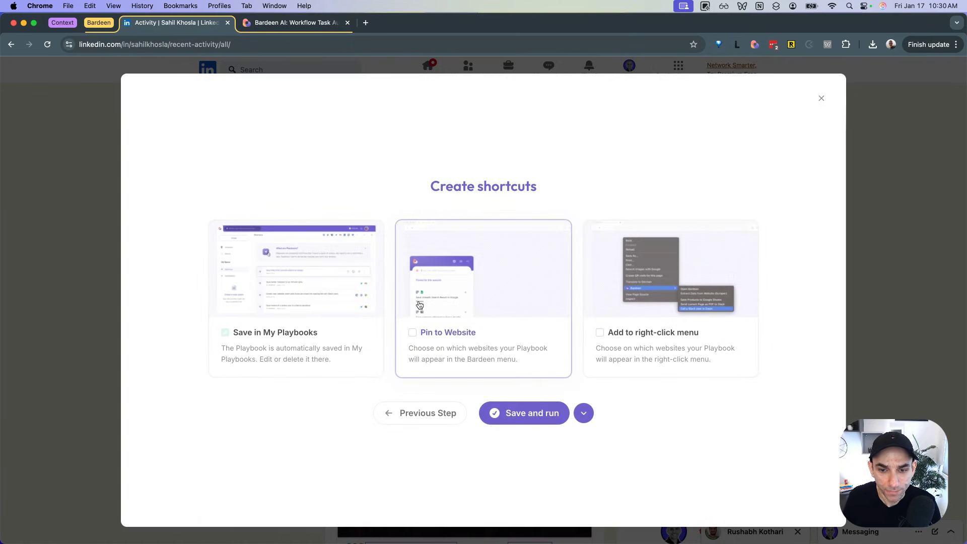
click(584, 413)
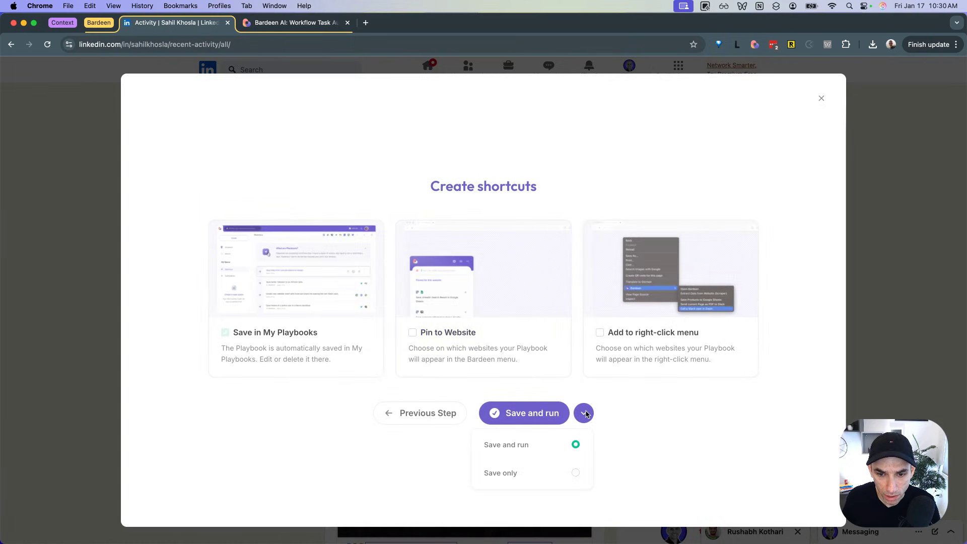
click(576, 473)
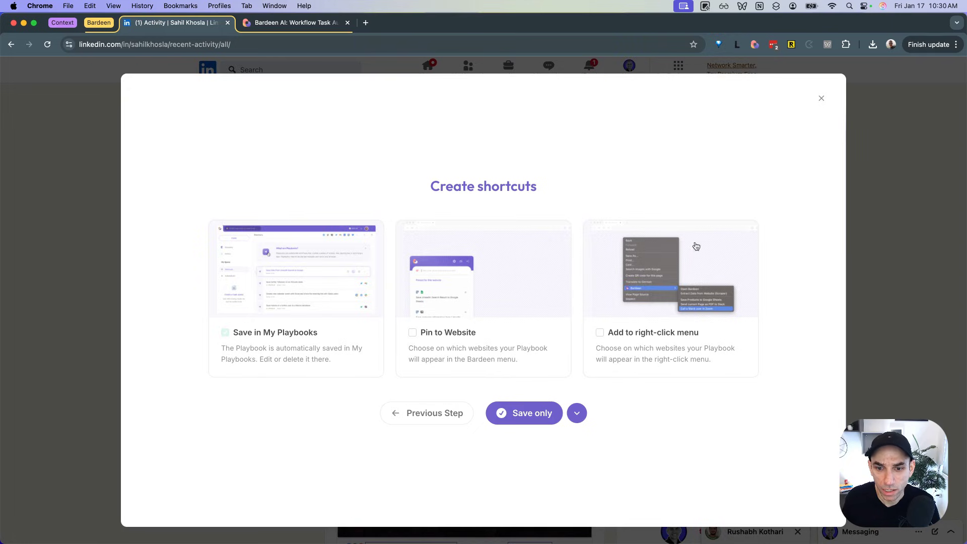
click(517, 418)
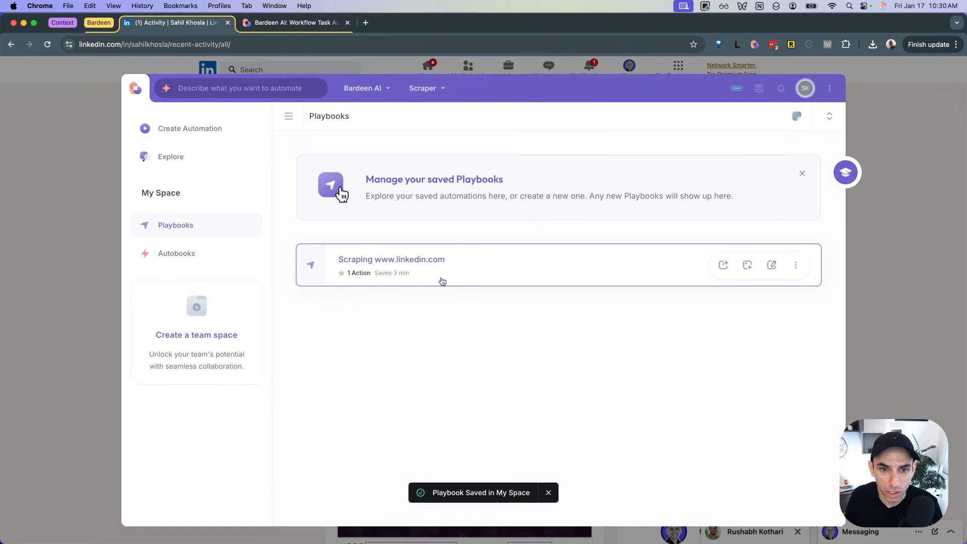
Check the saved scraper templates, reload the LinkedIn activity page, and reopen Bardeen's Playbooks list
click(425, 89)
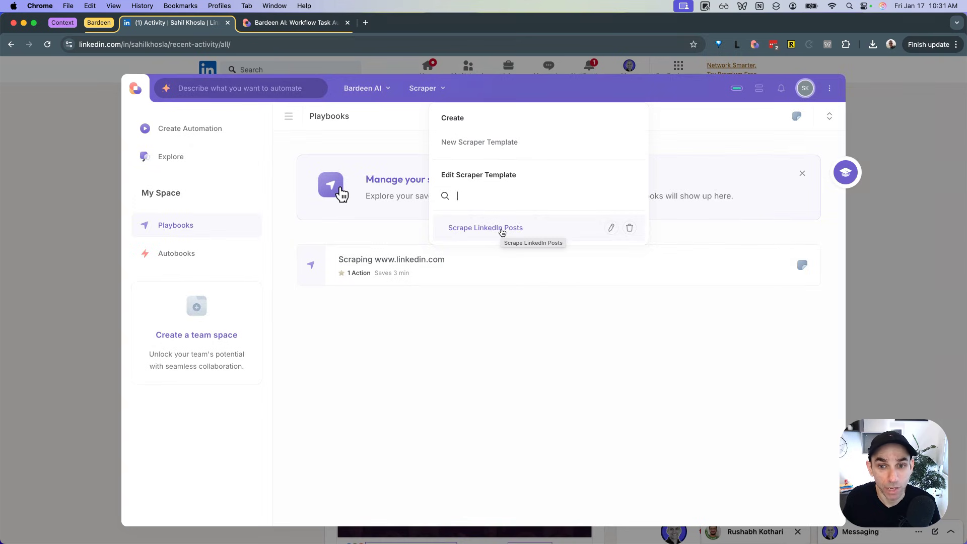
click(486, 347)
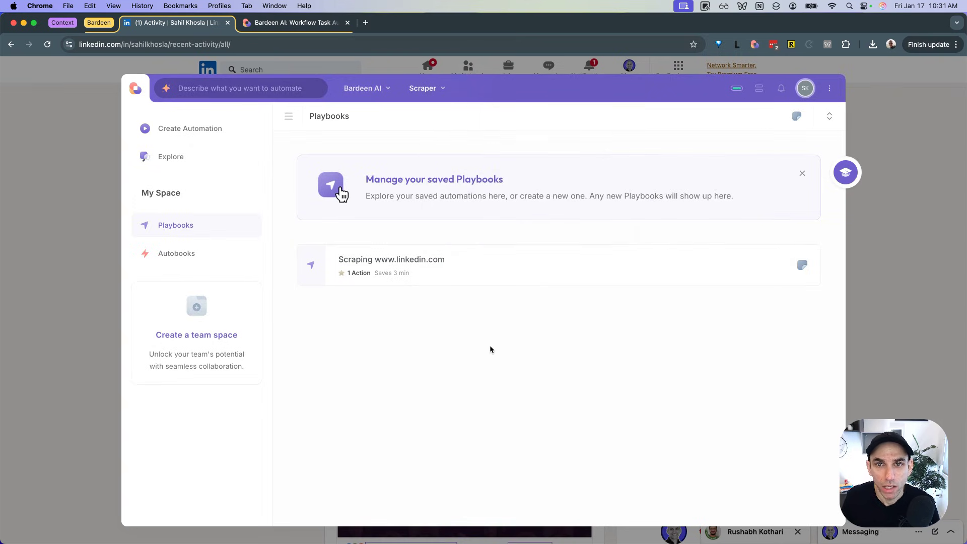
click(870, 96)
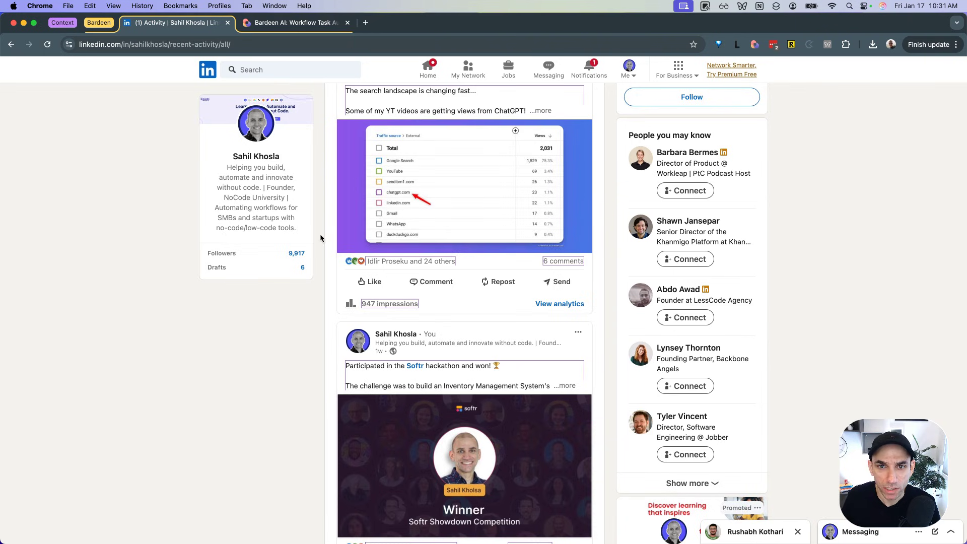
key(super+r)
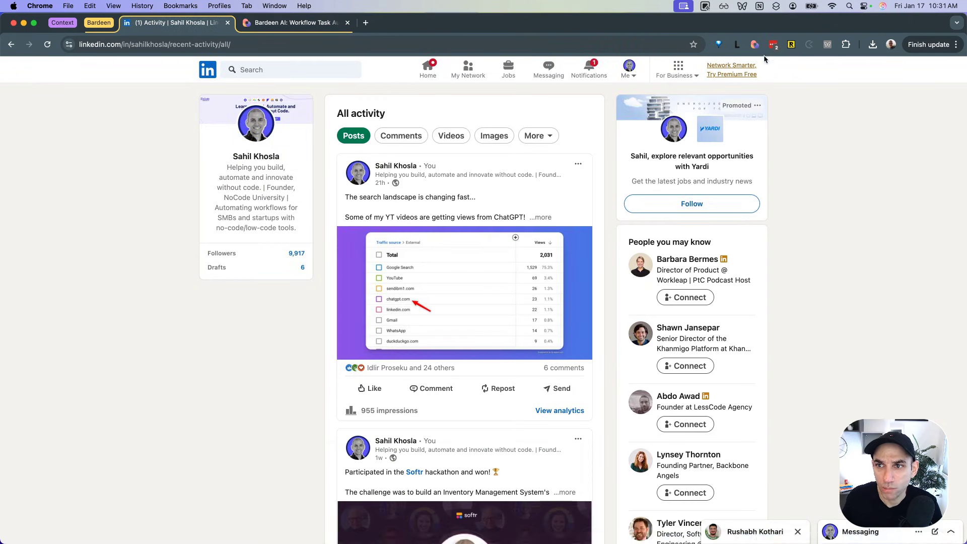
click(754, 44)
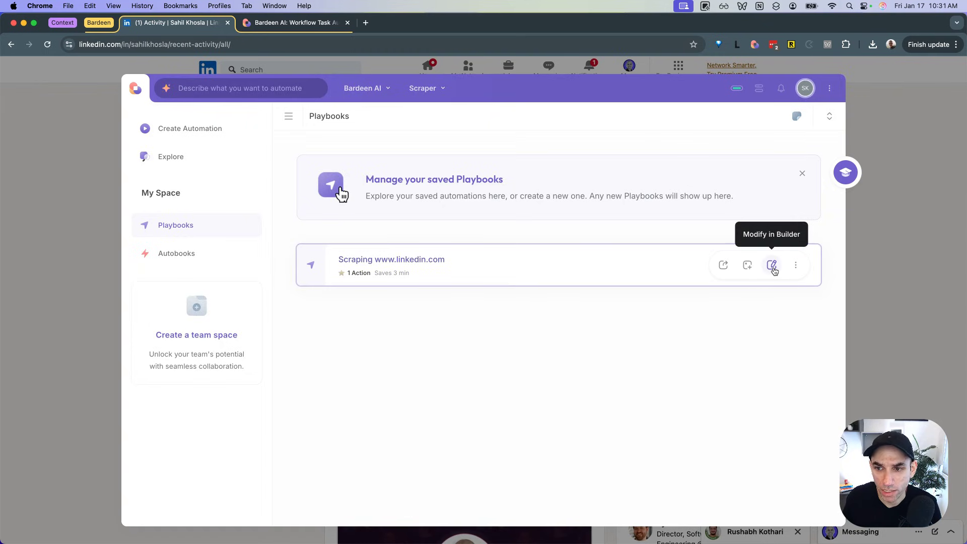
Set the scraping step's 'Number of list items to extract' to 'Ask me every time' and re-save
click(773, 266)
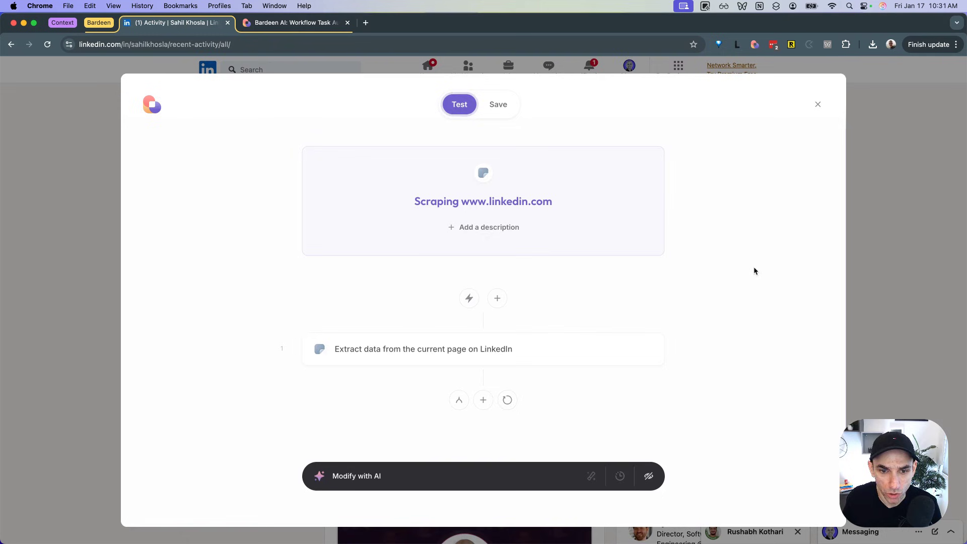
click(536, 358)
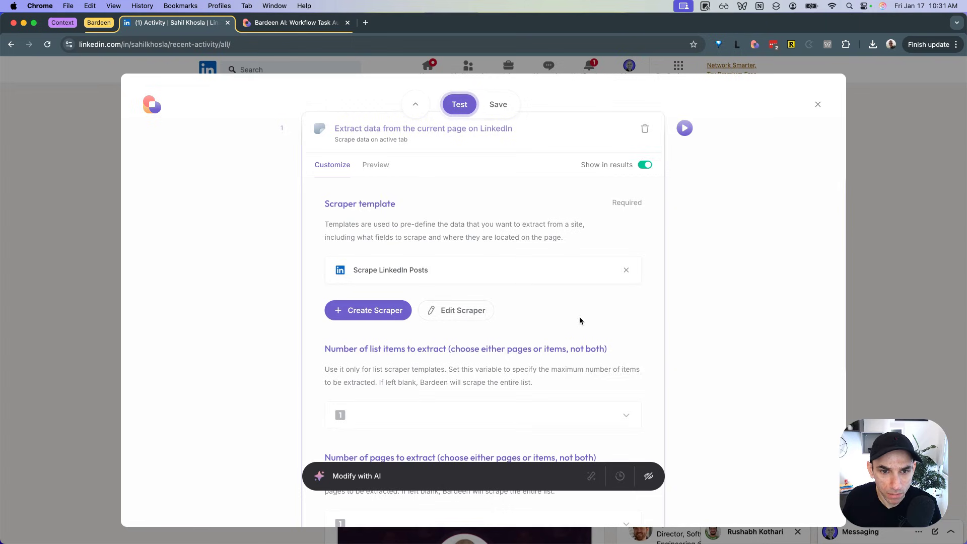
scroll(449, 209, down, 3)
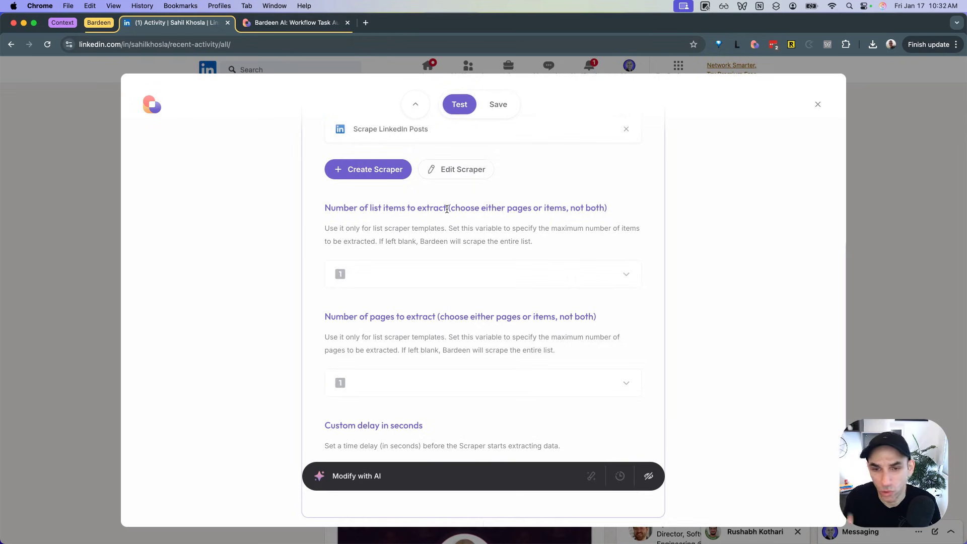
click(458, 268)
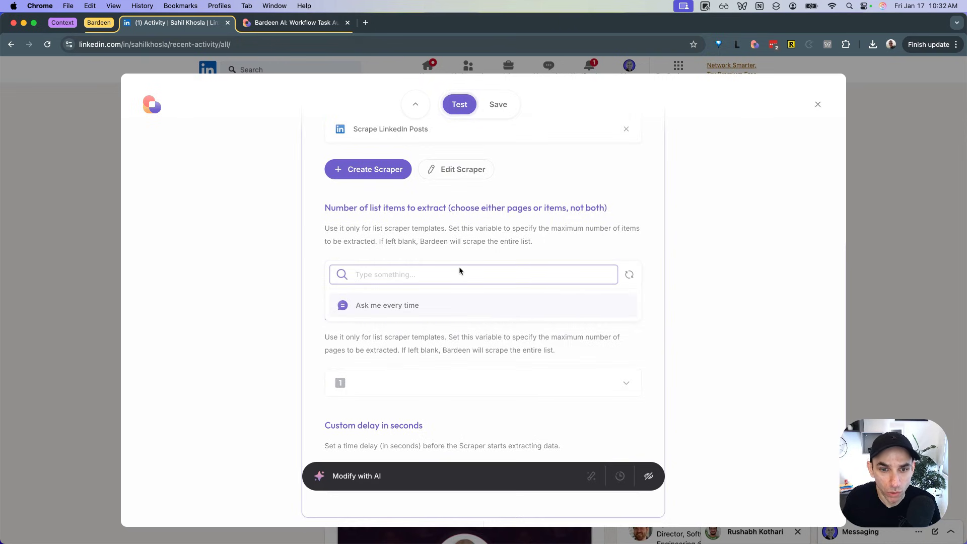
click(438, 276)
click(421, 276)
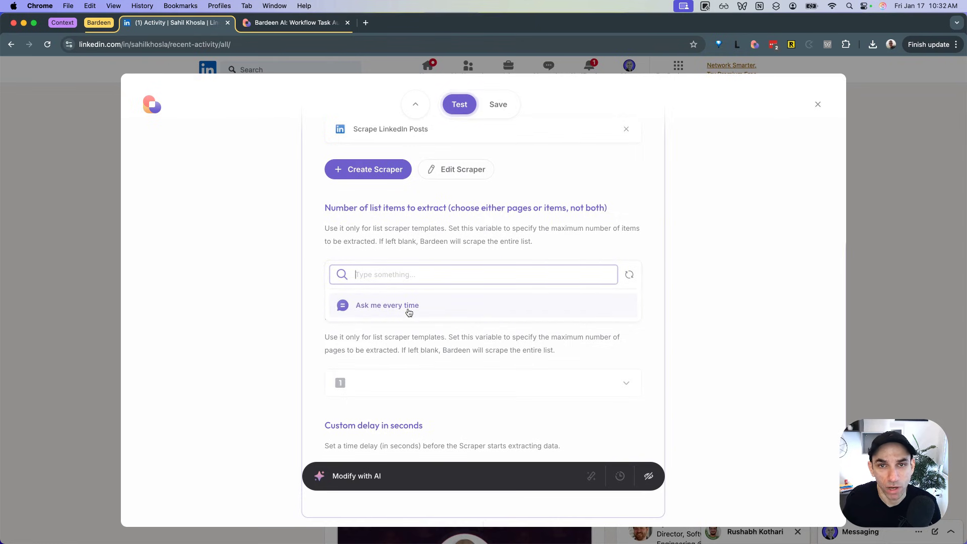
click(412, 308)
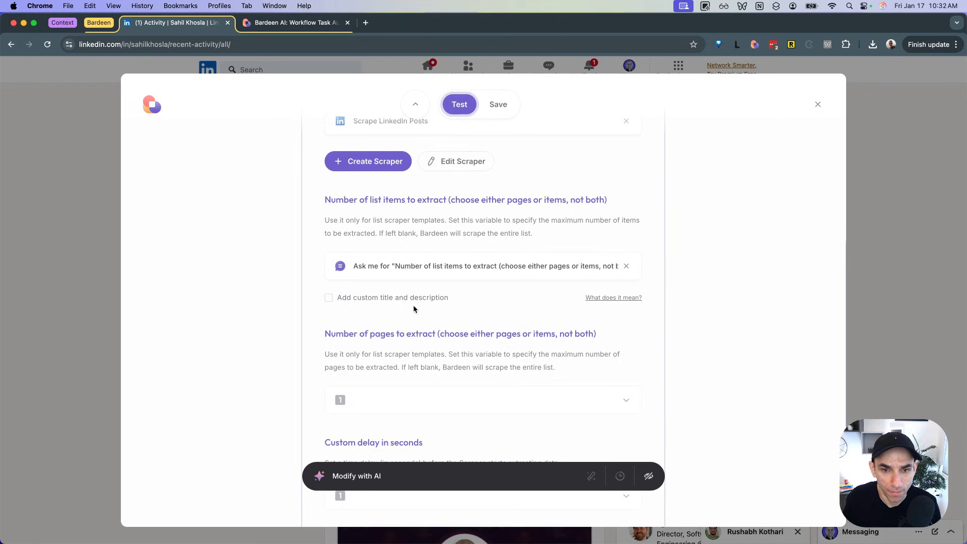
scroll(565, 277, down, 5)
scroll(518, 151, up, 4)
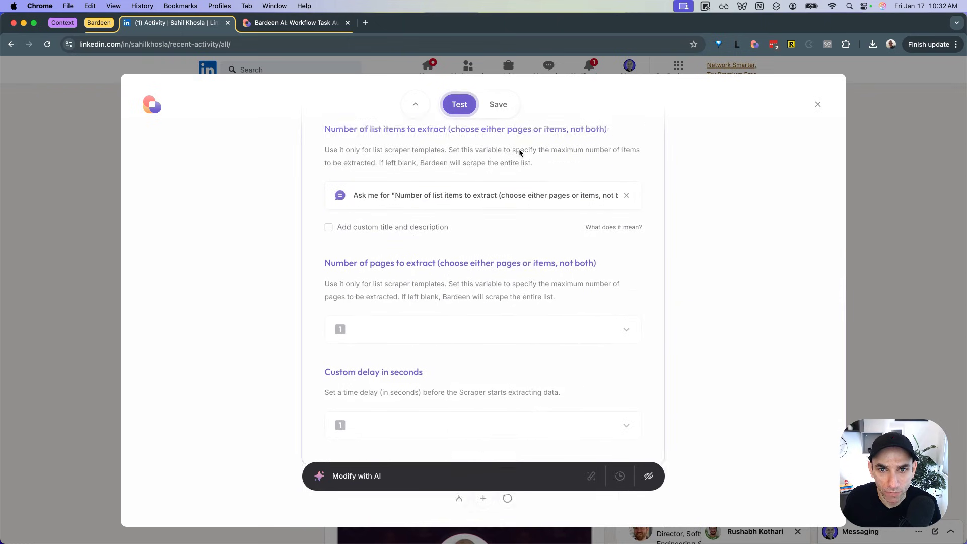
click(499, 103)
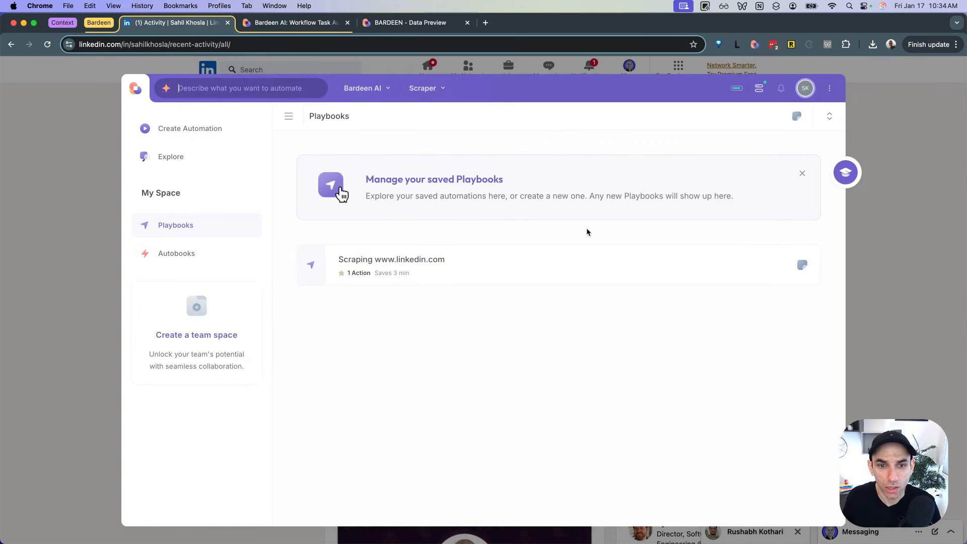
click(536, 269)
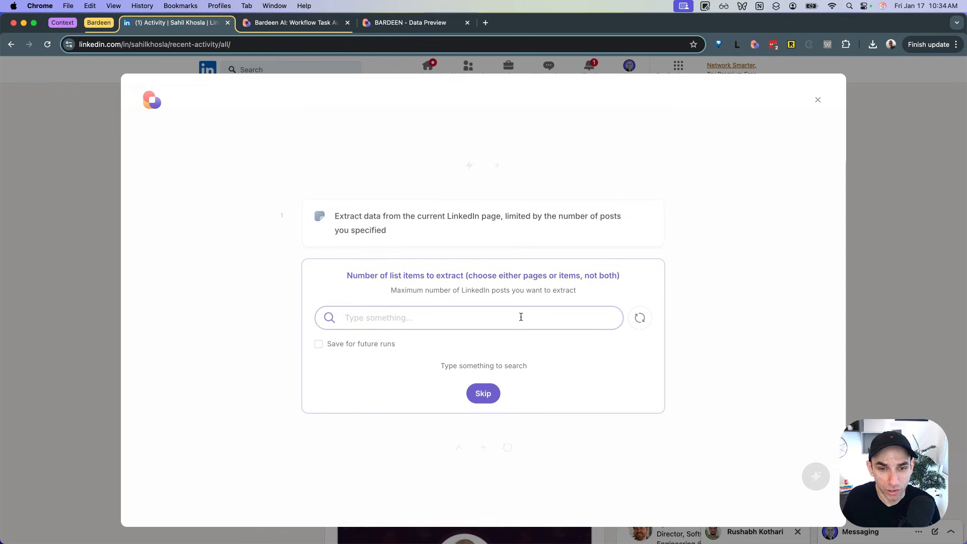
text(10)
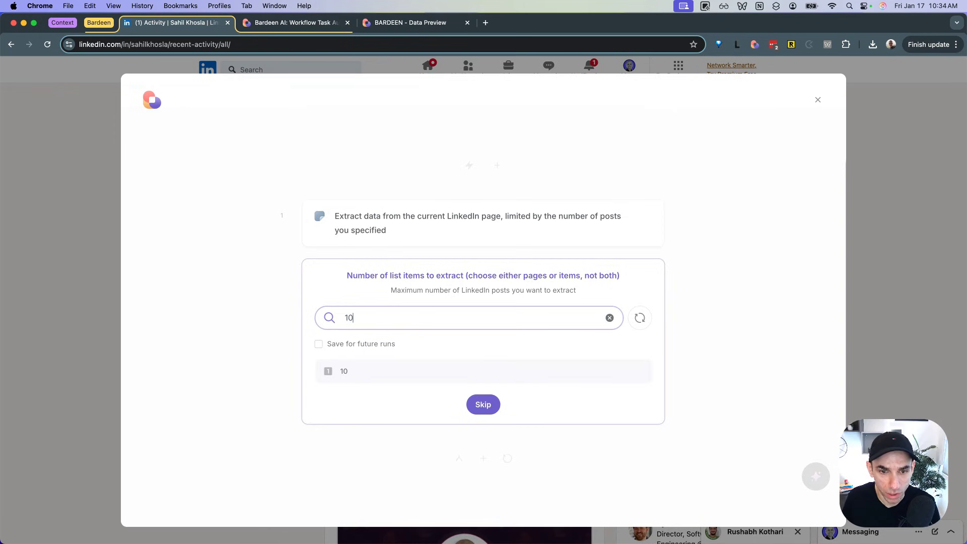
click(480, 373)
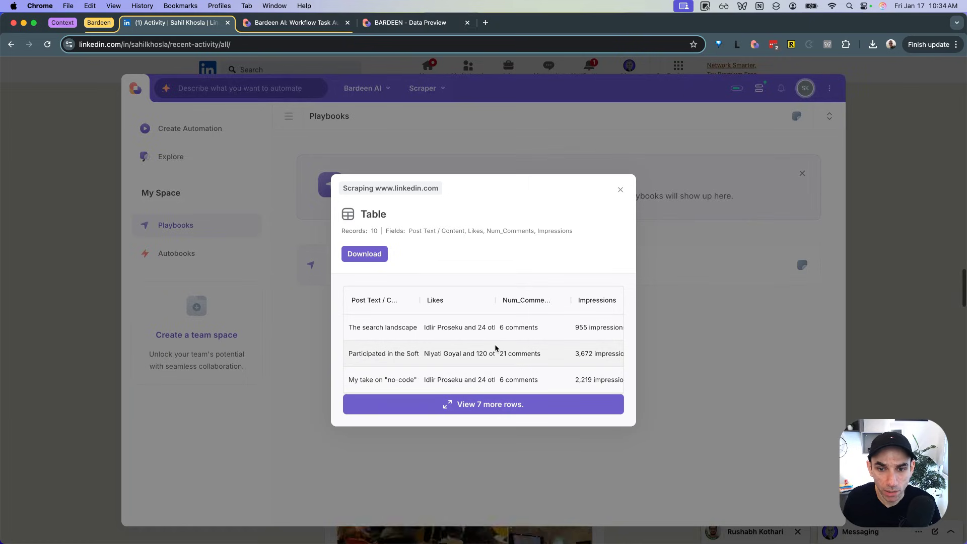
Download the 10 results as li-posts-scrape.csv into a new Bardeen folder in Downloads
click(386, 259)
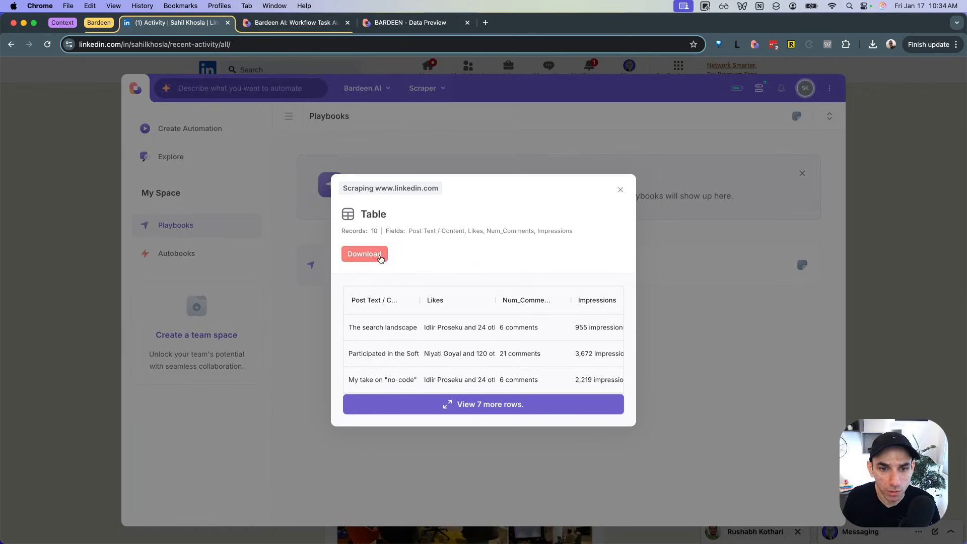
click(383, 257)
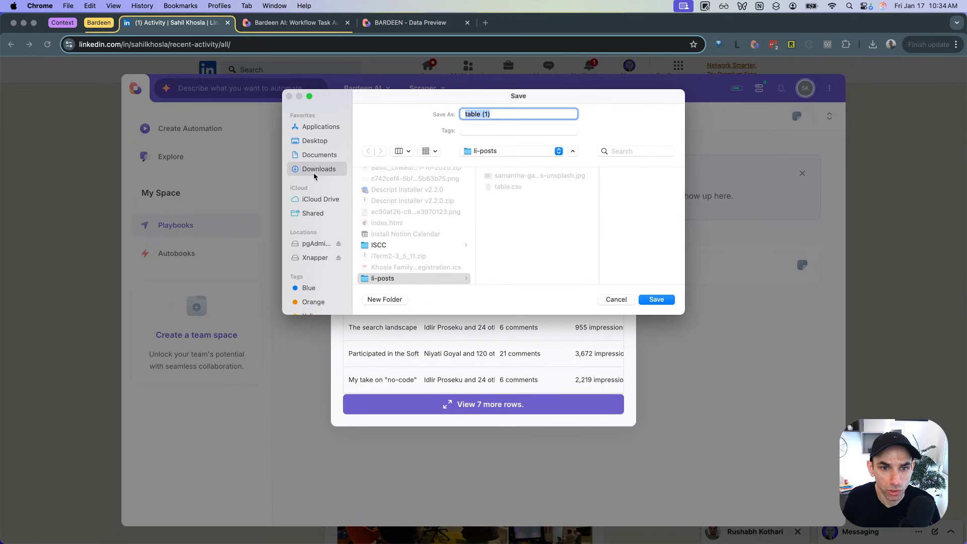
click(381, 302)
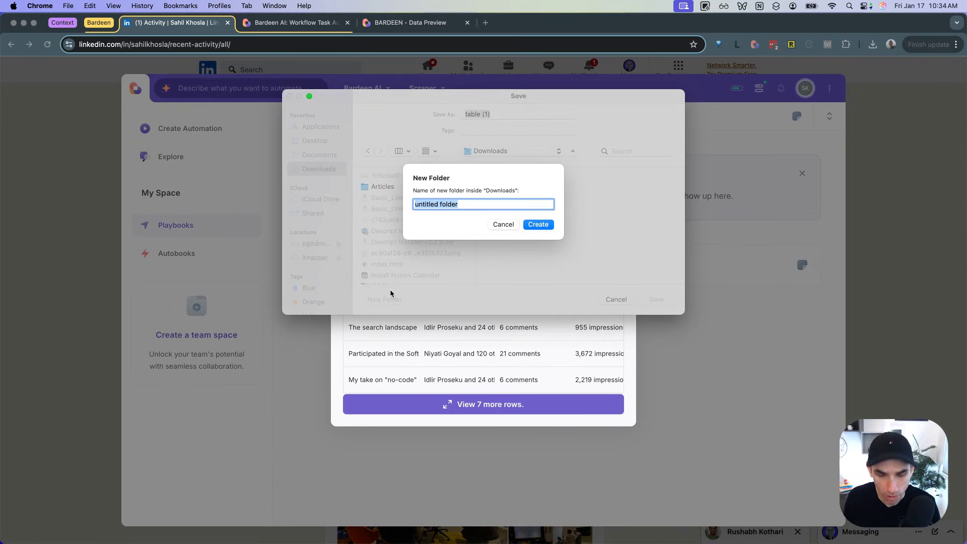
text(Bardeen)
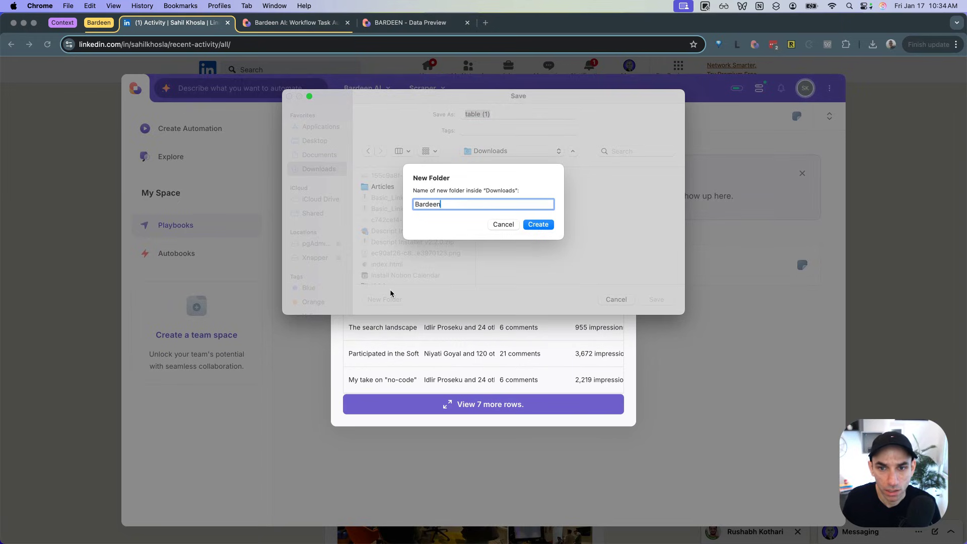
click(539, 225)
text(li-posts)
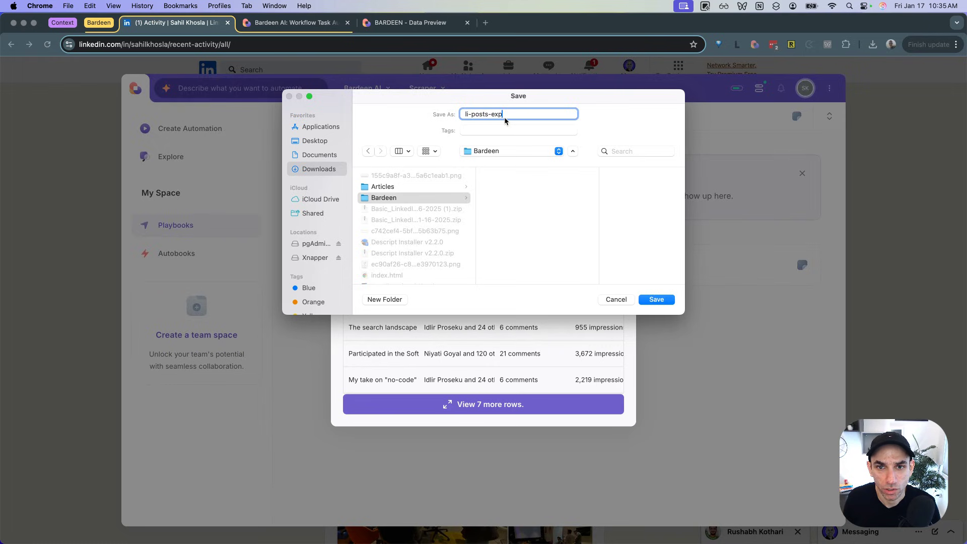
text(-scrape)
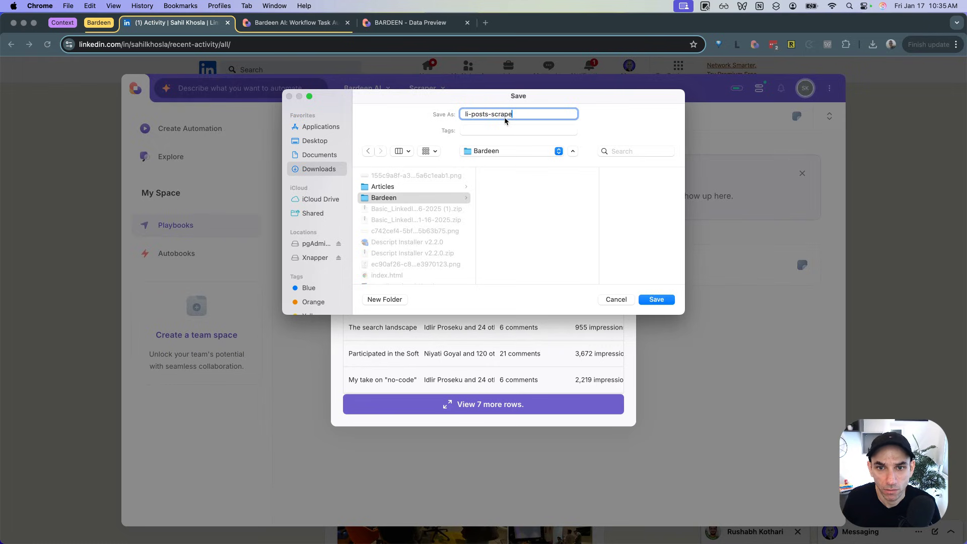
click(652, 300)
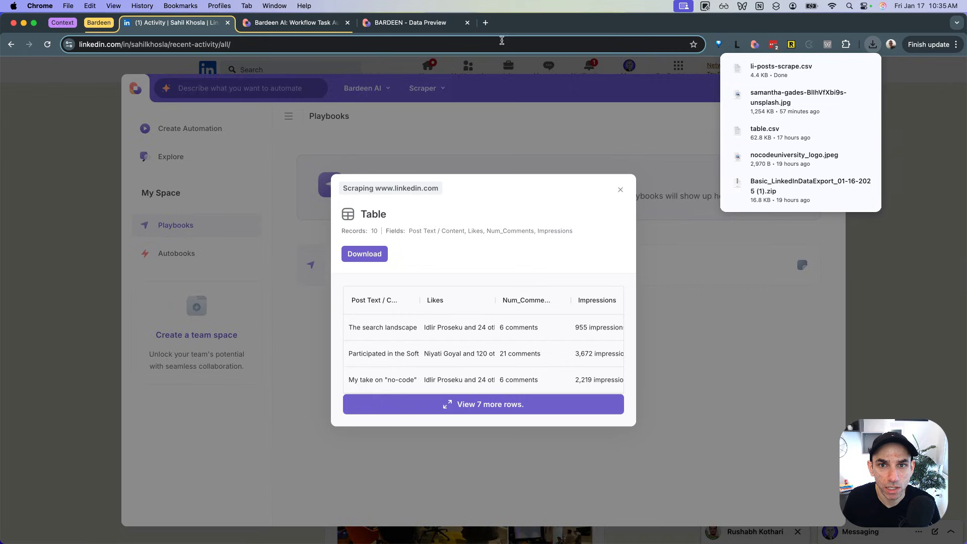
Create a new blank spreadsheet in Google Sheets from a new browser tab
click(485, 22)
text(sh)
key(Return)
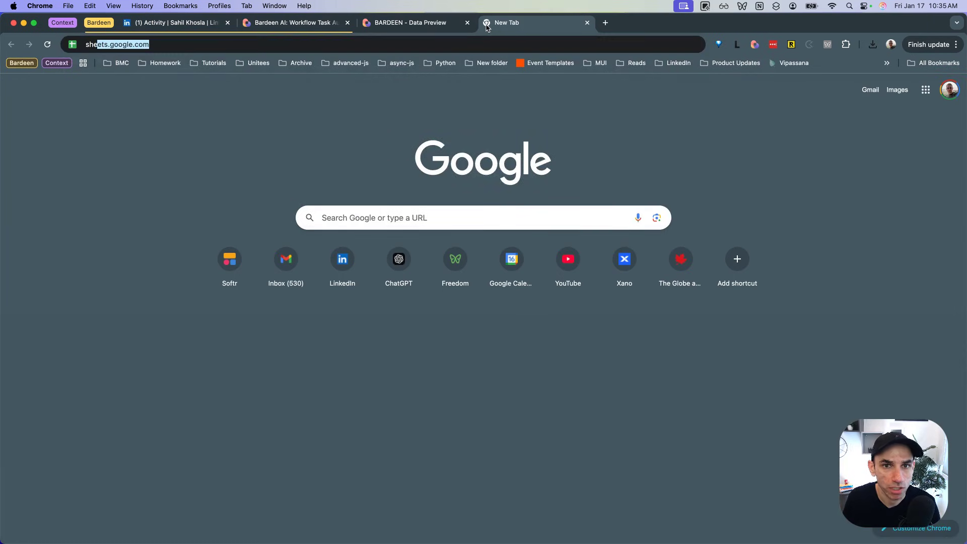
click(213, 168)
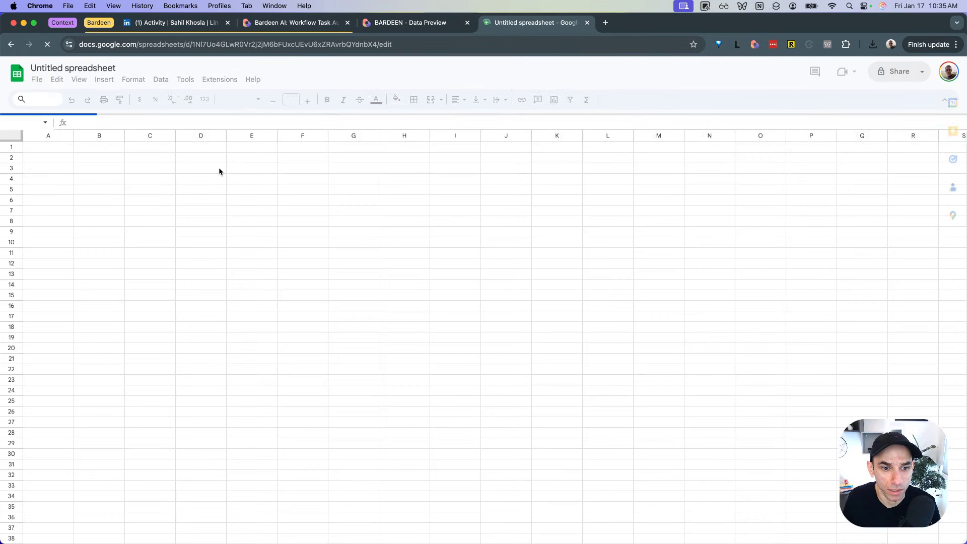
Import li-posts-scrape.csv from the Bardeen folder into the spreadsheet
click(38, 80)
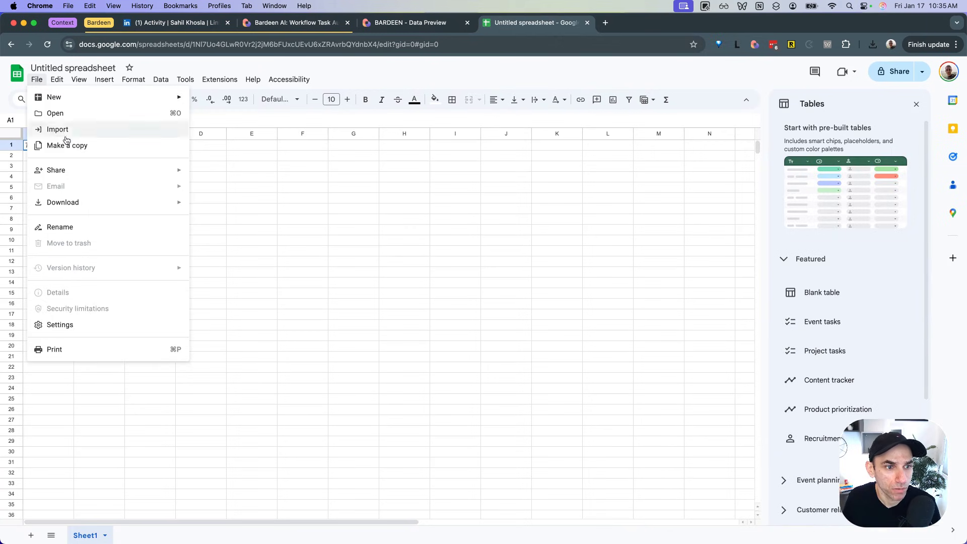
click(85, 130)
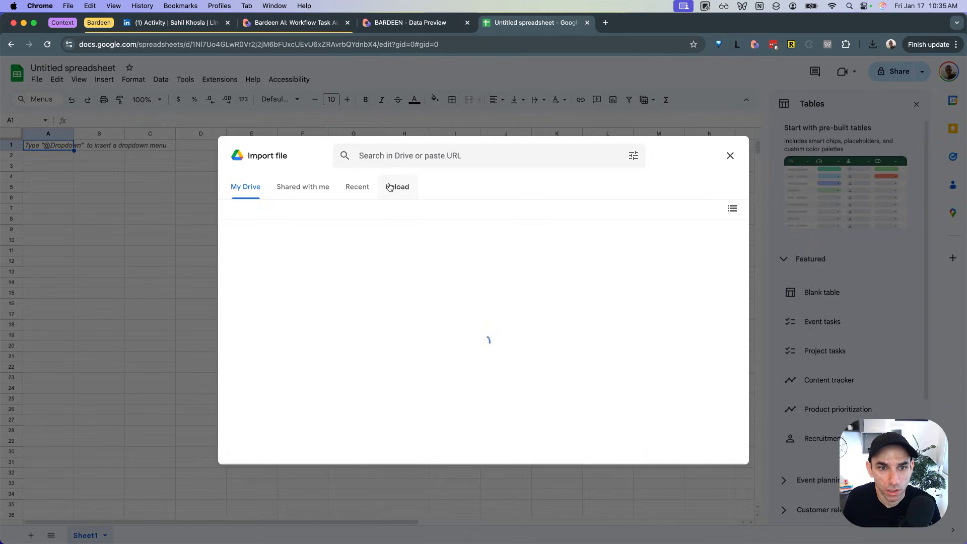
click(391, 187)
click(483, 366)
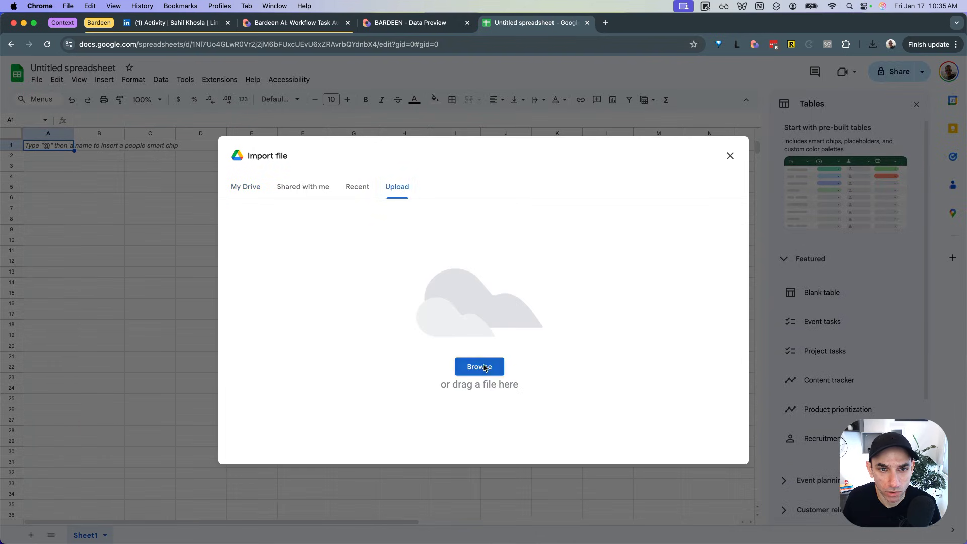
click(393, 222)
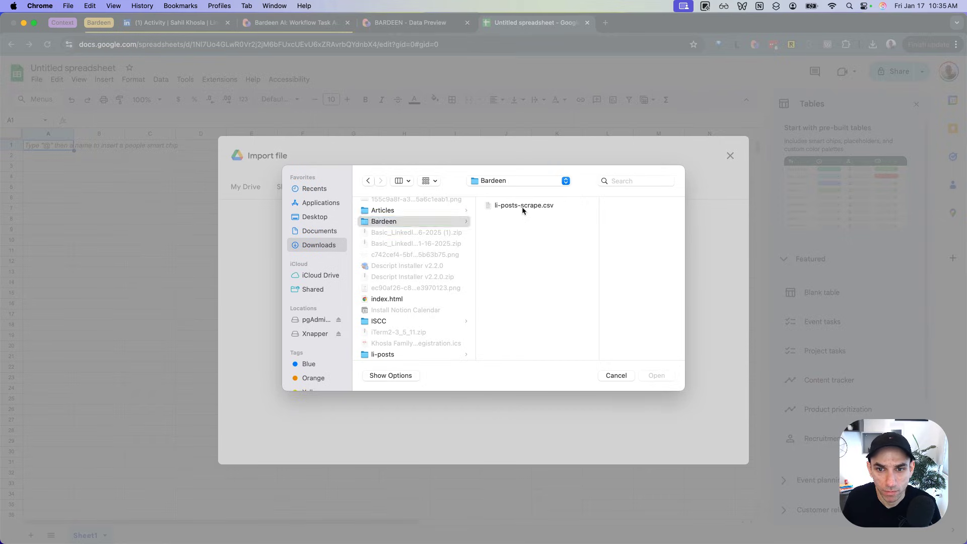
double_click(523, 206)
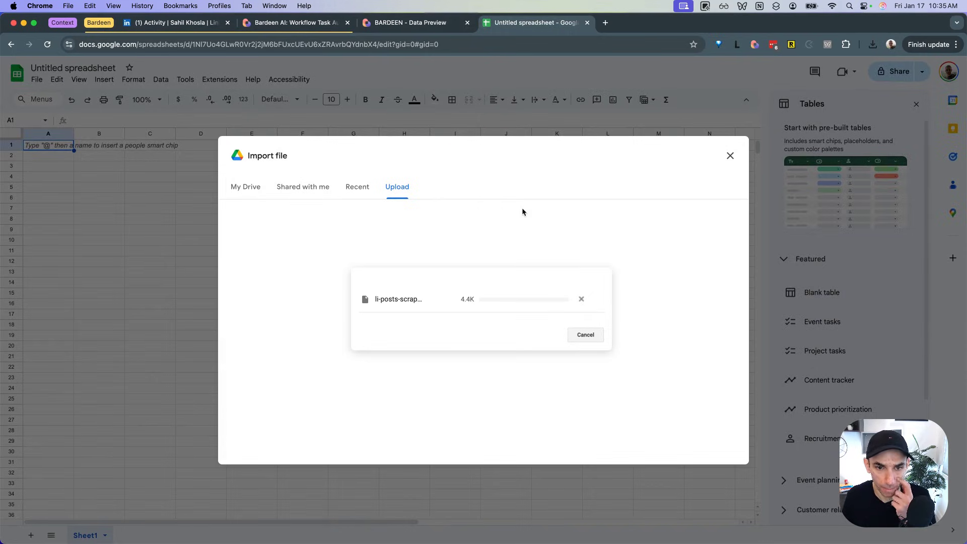
click(507, 366)
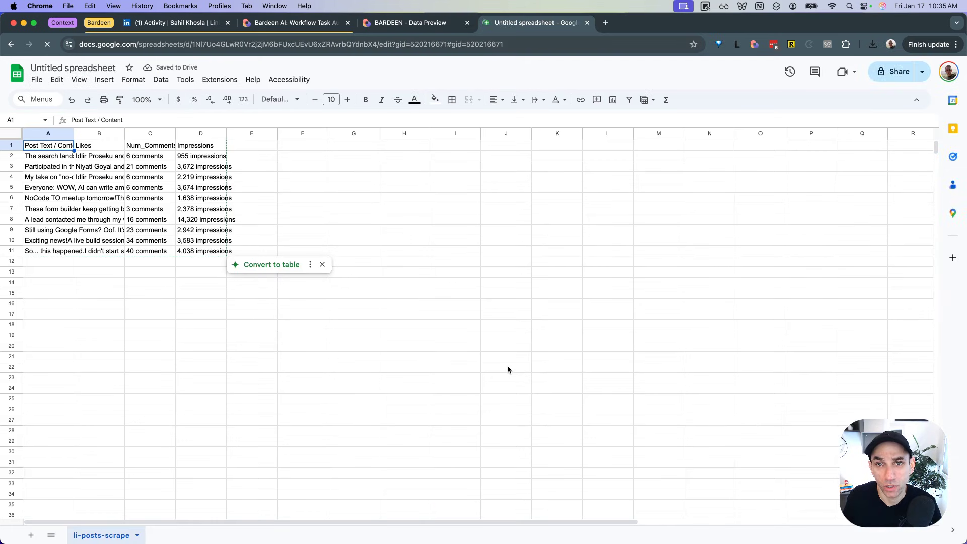
Convert the imported post data into Table1 and widen the Post Text / Content column
click(274, 265)
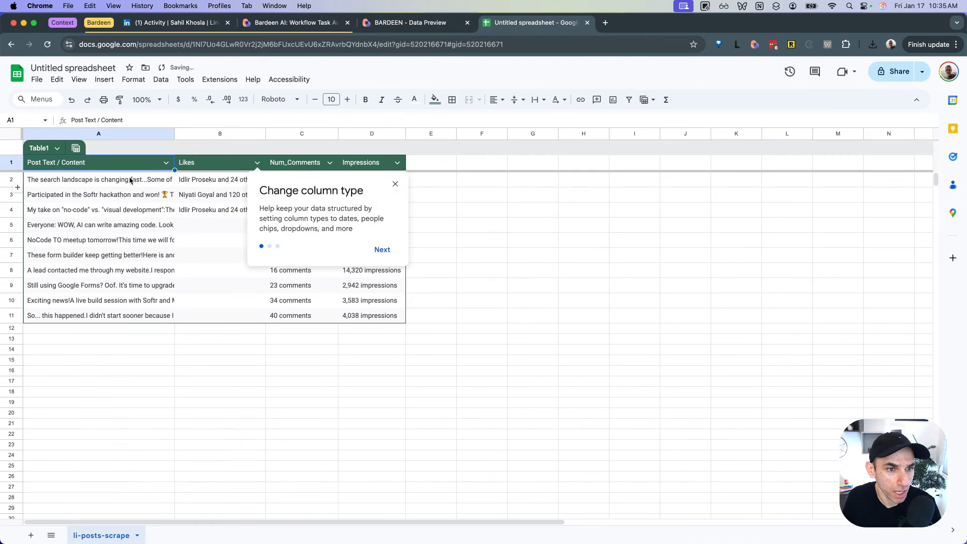
click(396, 184)
drag(174, 134, 267, 134)
Enlarge the formula bar and read the full posts in cells A2 through A4
click(31, 180)
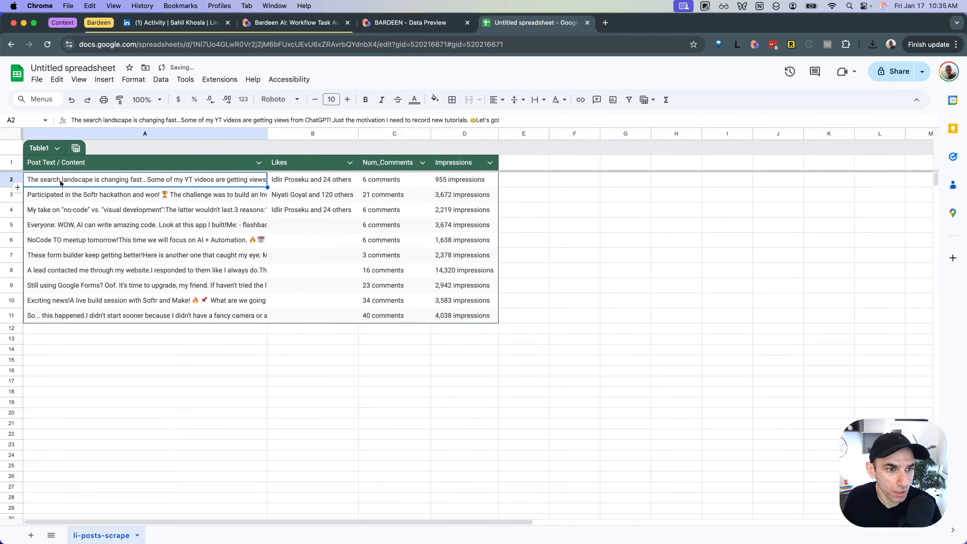
double_click(30, 180)
drag(382, 126, 381, 191)
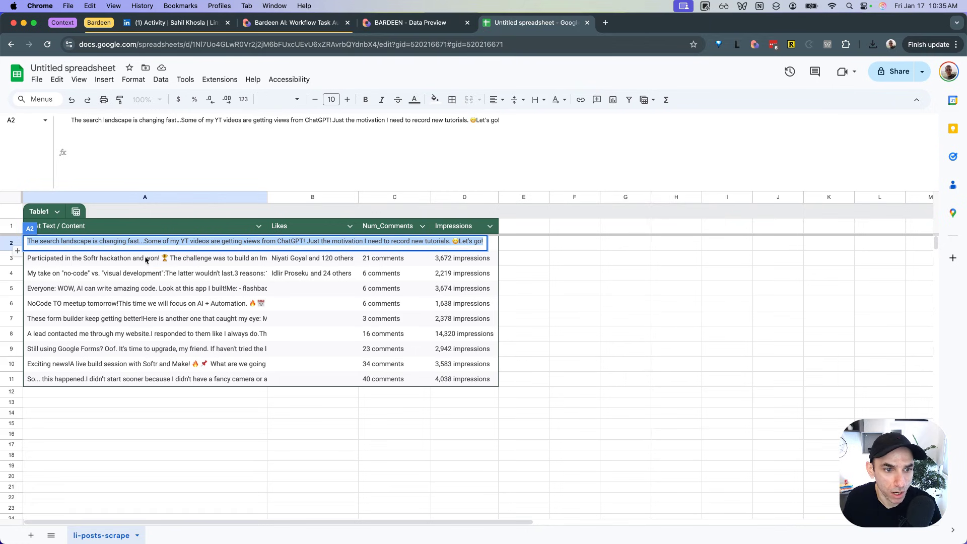
click(147, 260)
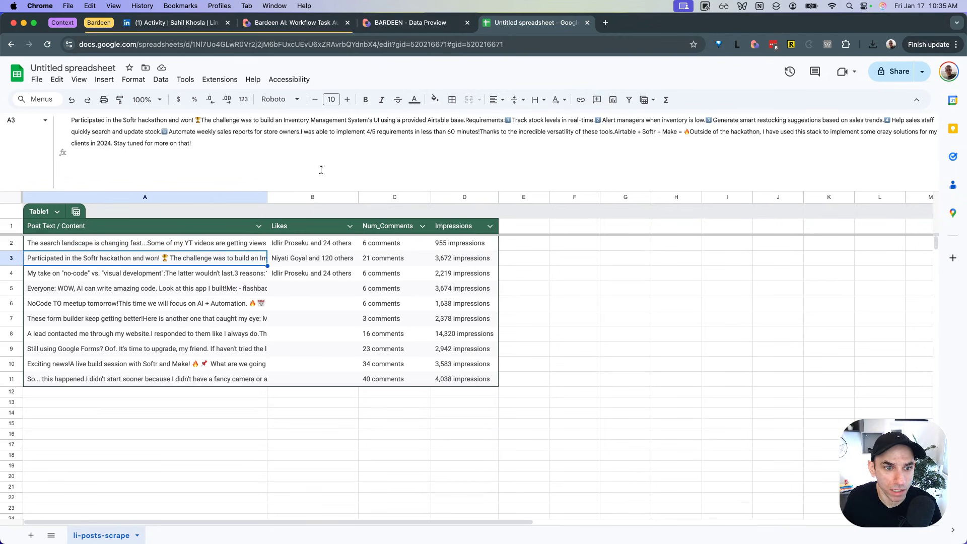
click(201, 279)
Read the full post in cell A5, then return to the bardeen.ai homepage tab
click(201, 290)
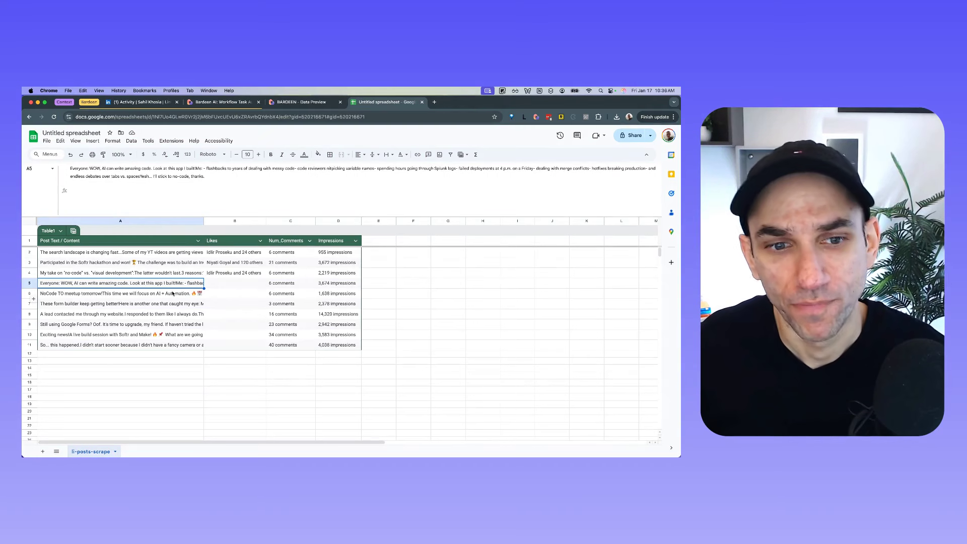
click(325, 26)
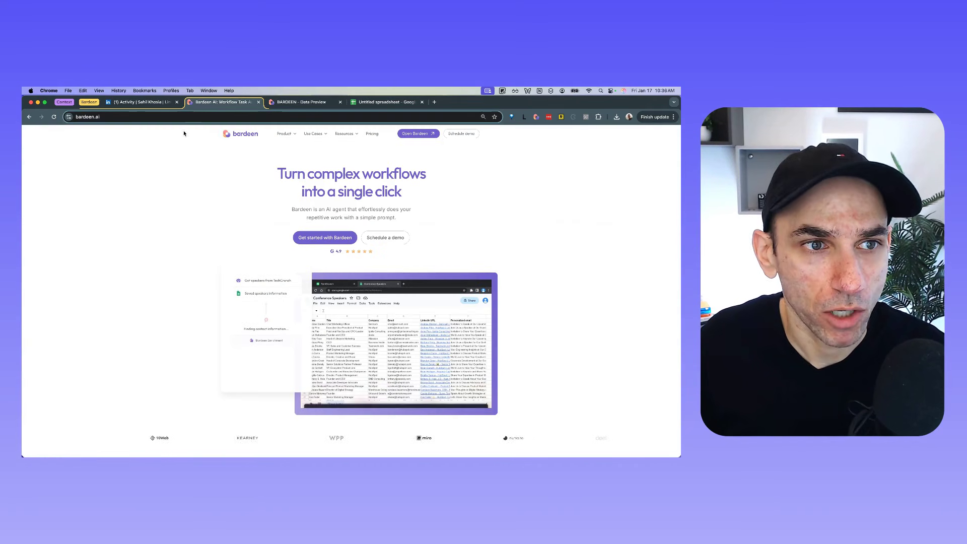